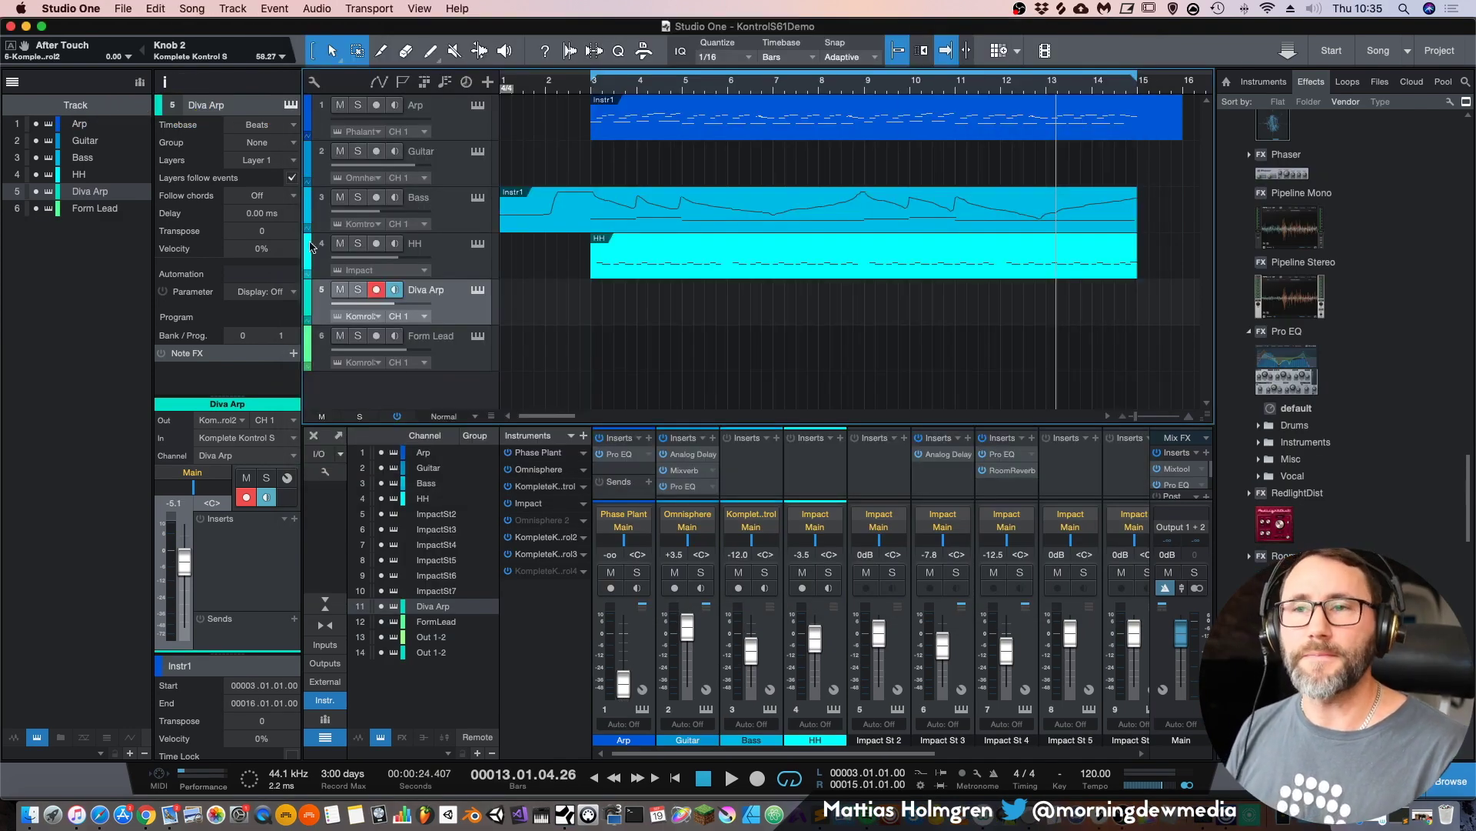
Step: View the Studio One About window with the version information, then close it
left_click(53, 8)
left_click(66, 25)
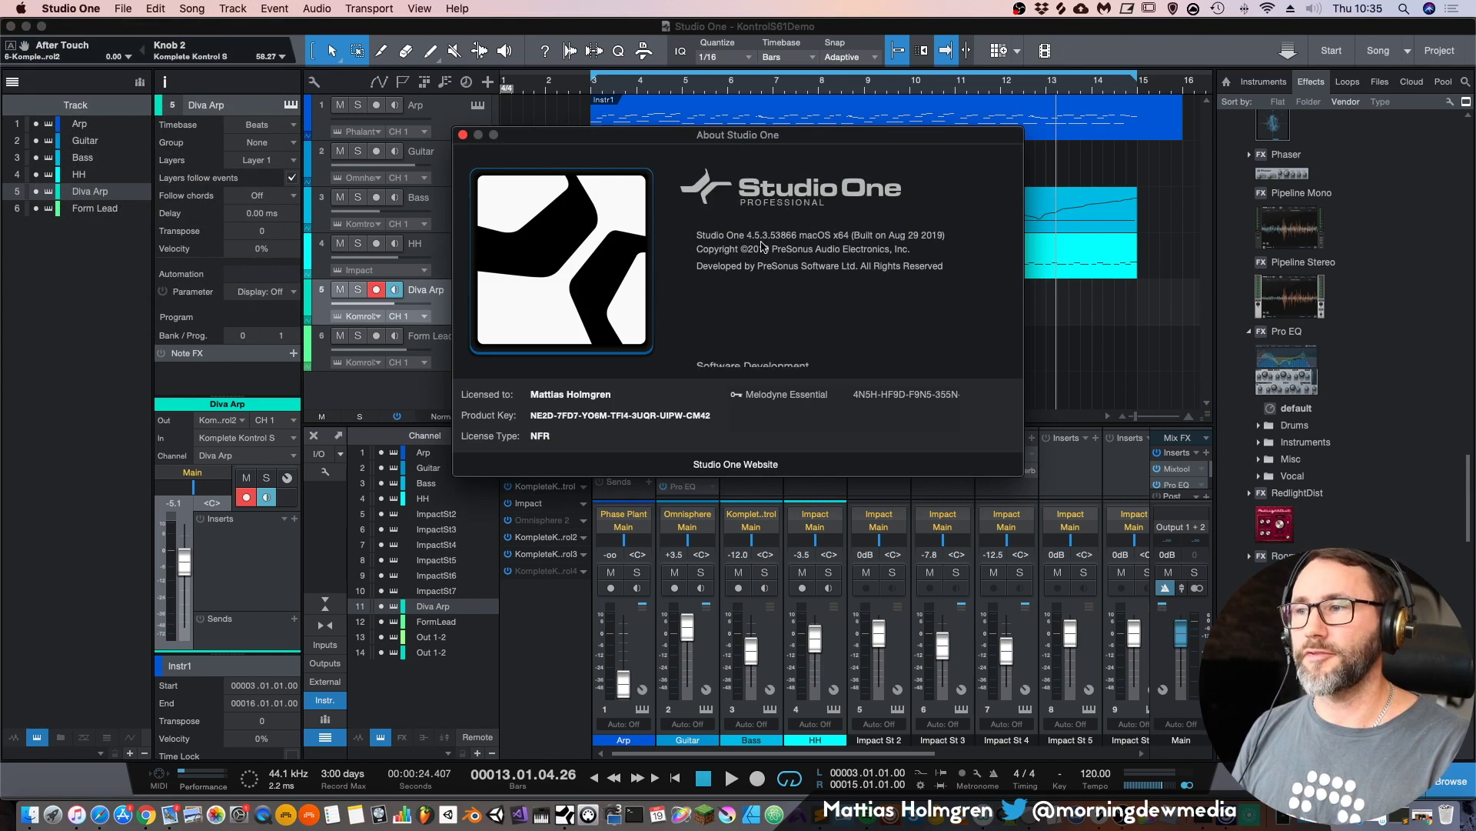
left_click(463, 136)
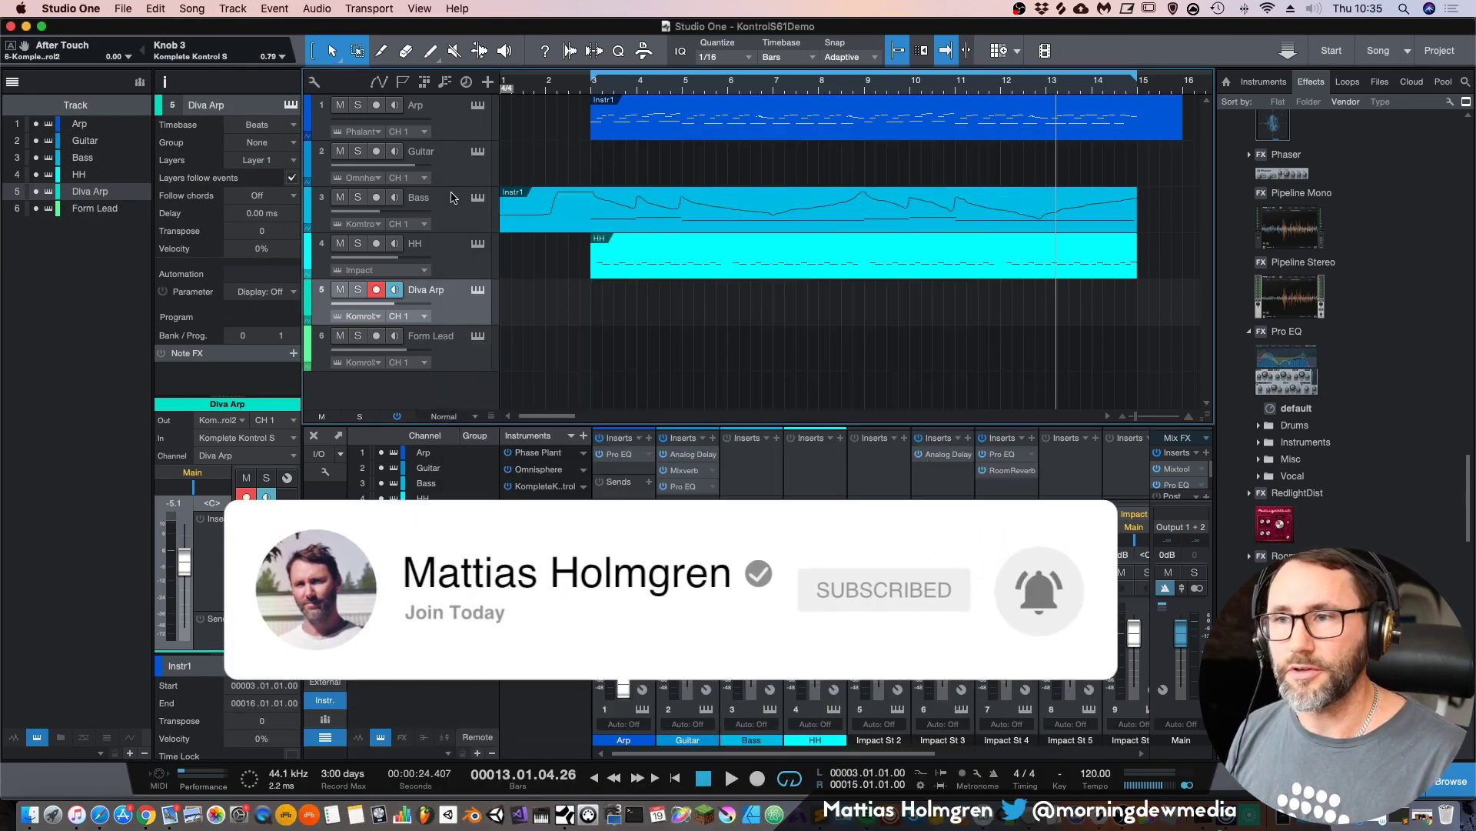
Step: Show the External Devices page of Studio One's Preferences
left_click(70, 9)
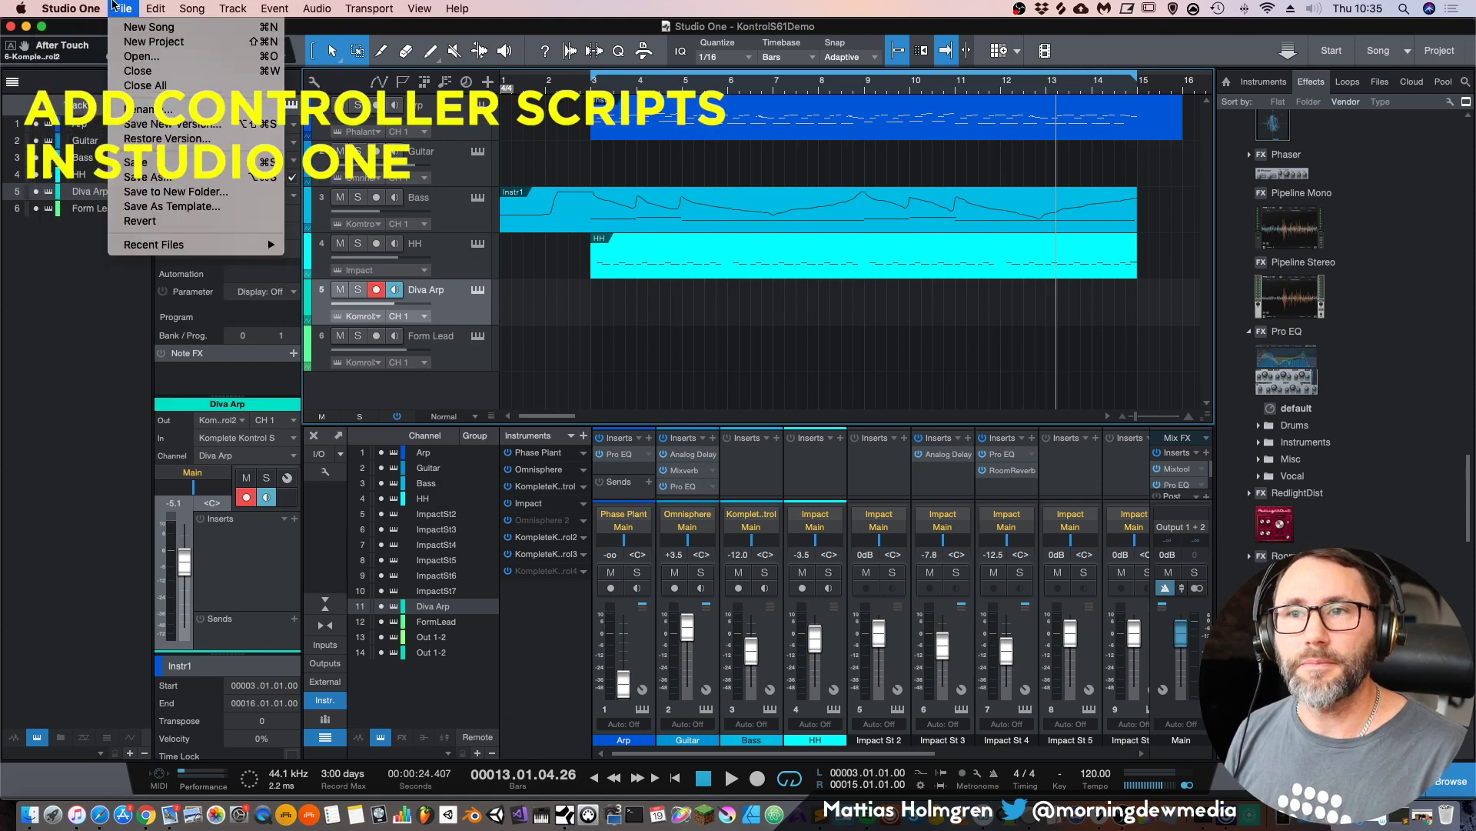
left_click(92, 52)
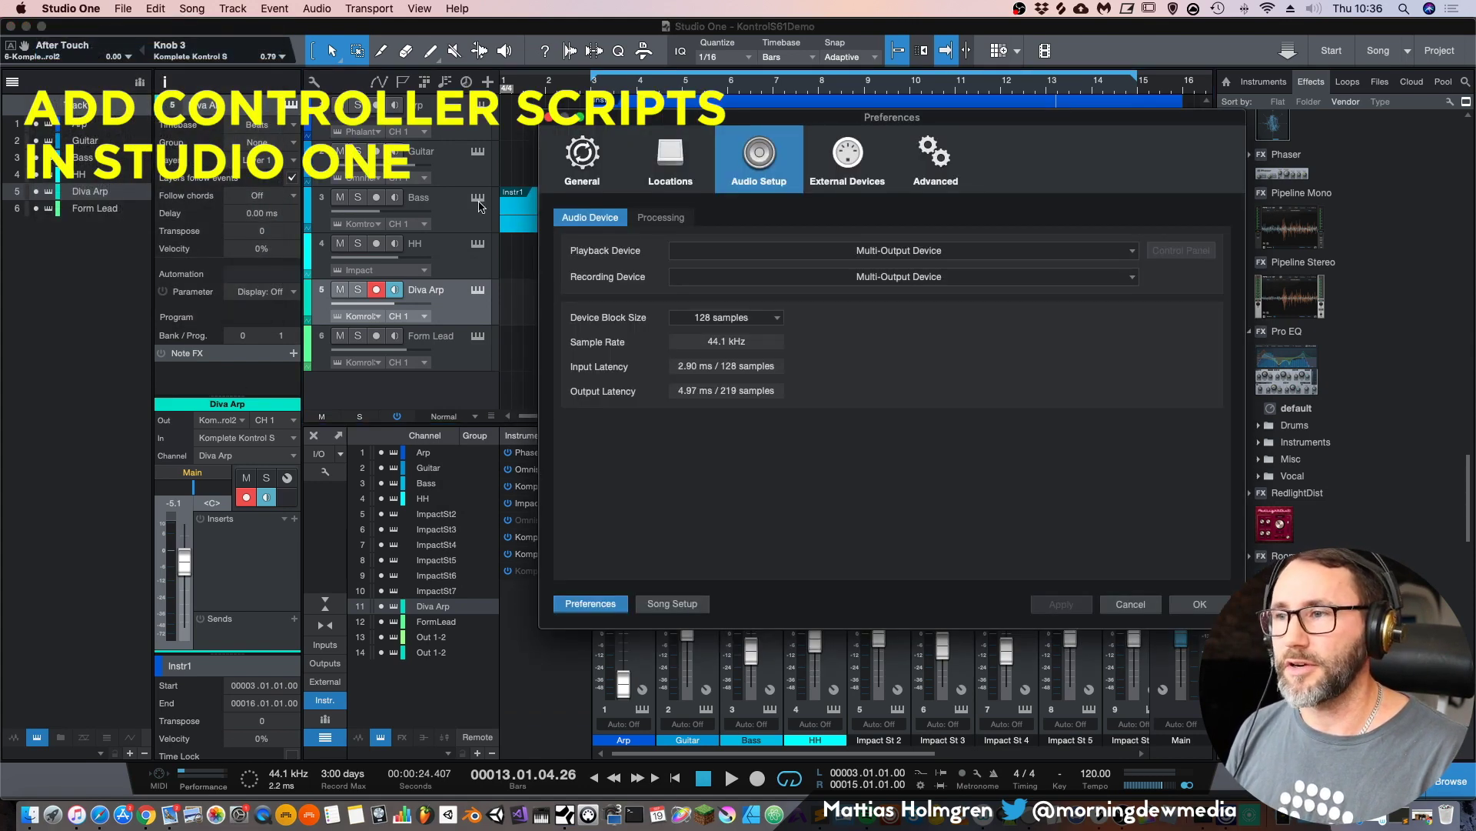
left_click(849, 158)
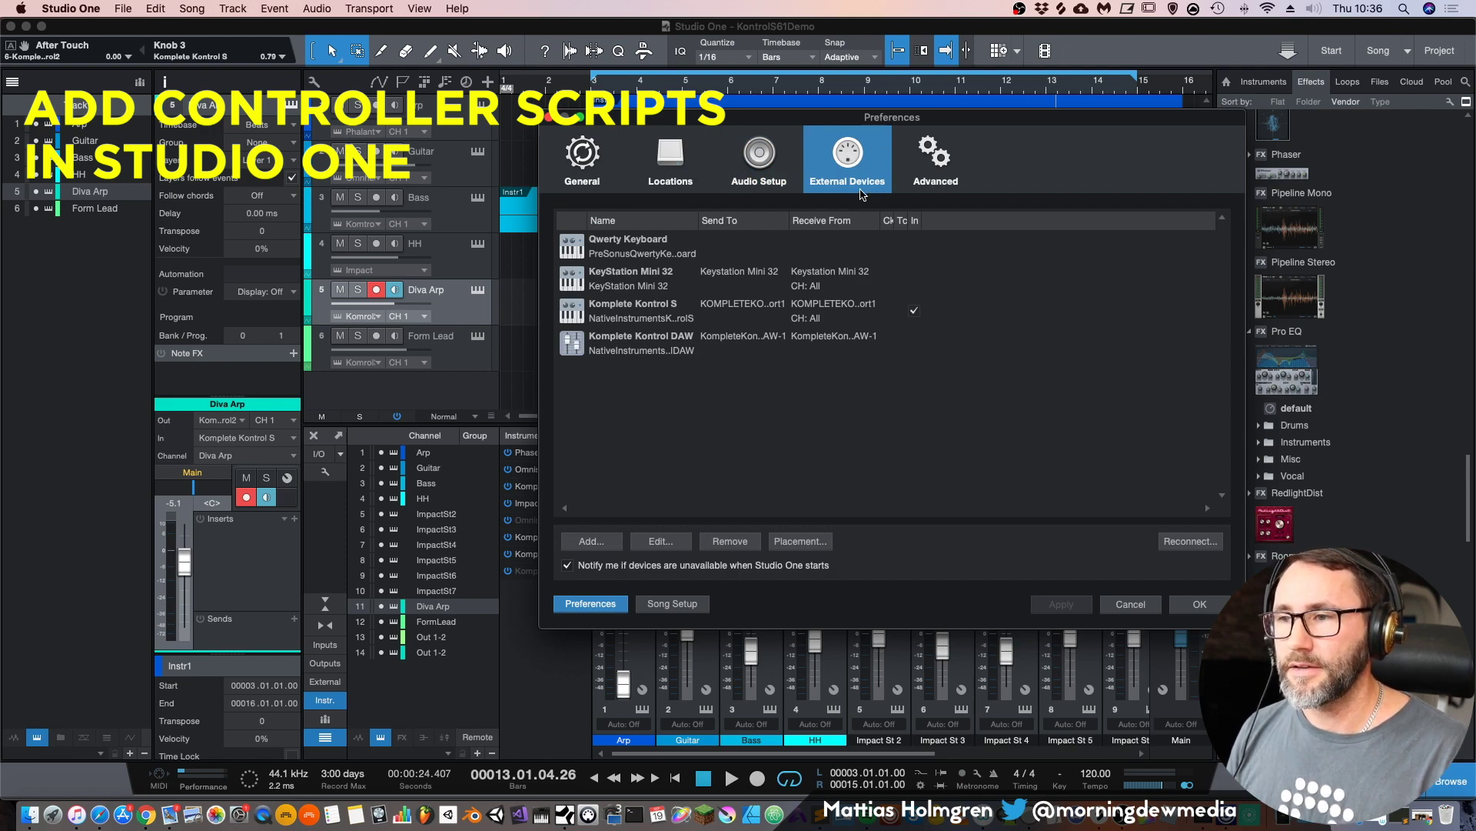
Step: Remove Komplete Kontrol DAW and Komplete Kontrol S from the External Devices list and begin adding a device
left_click(654, 314)
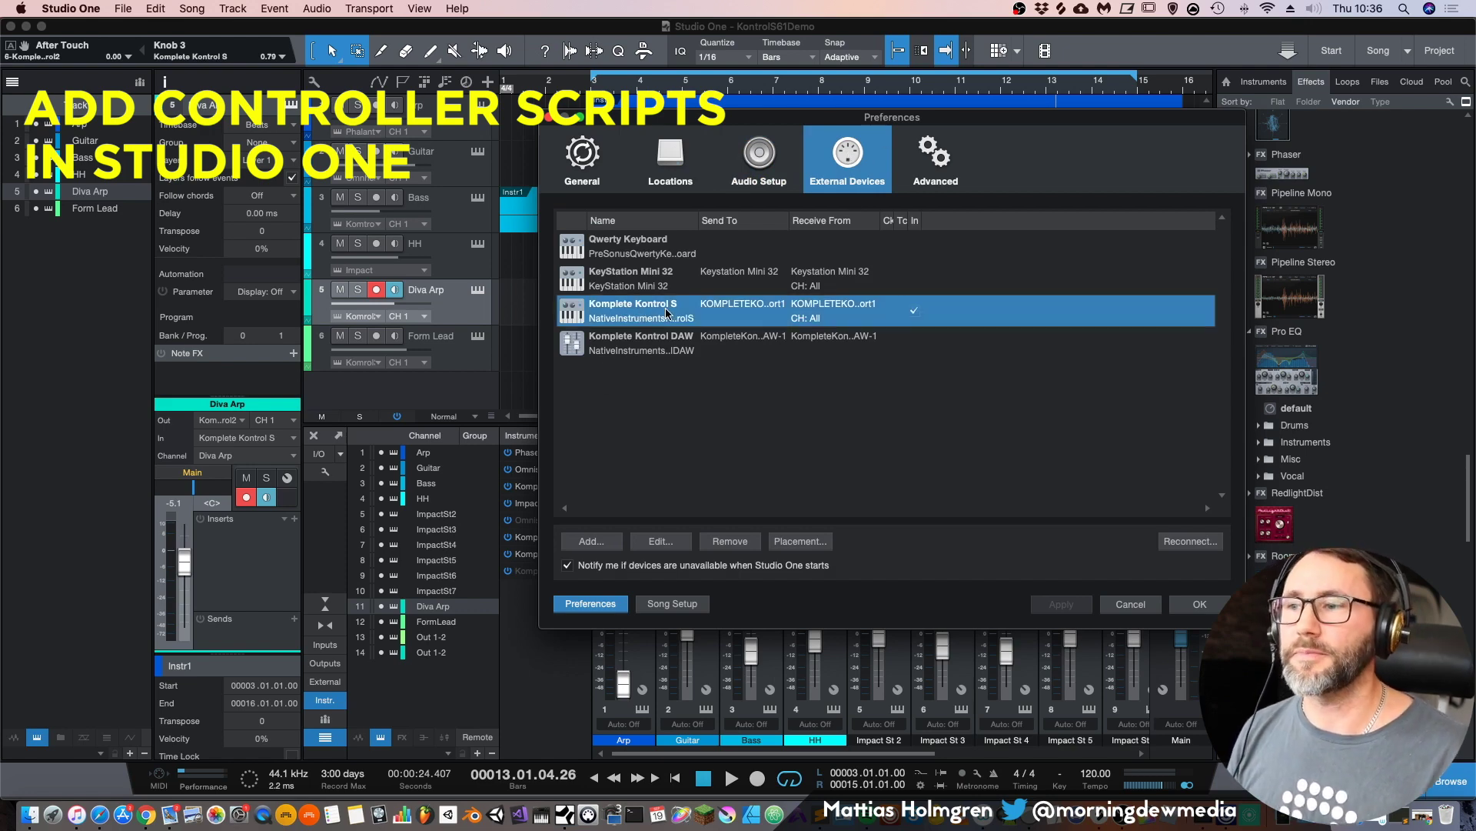
left_click(652, 346)
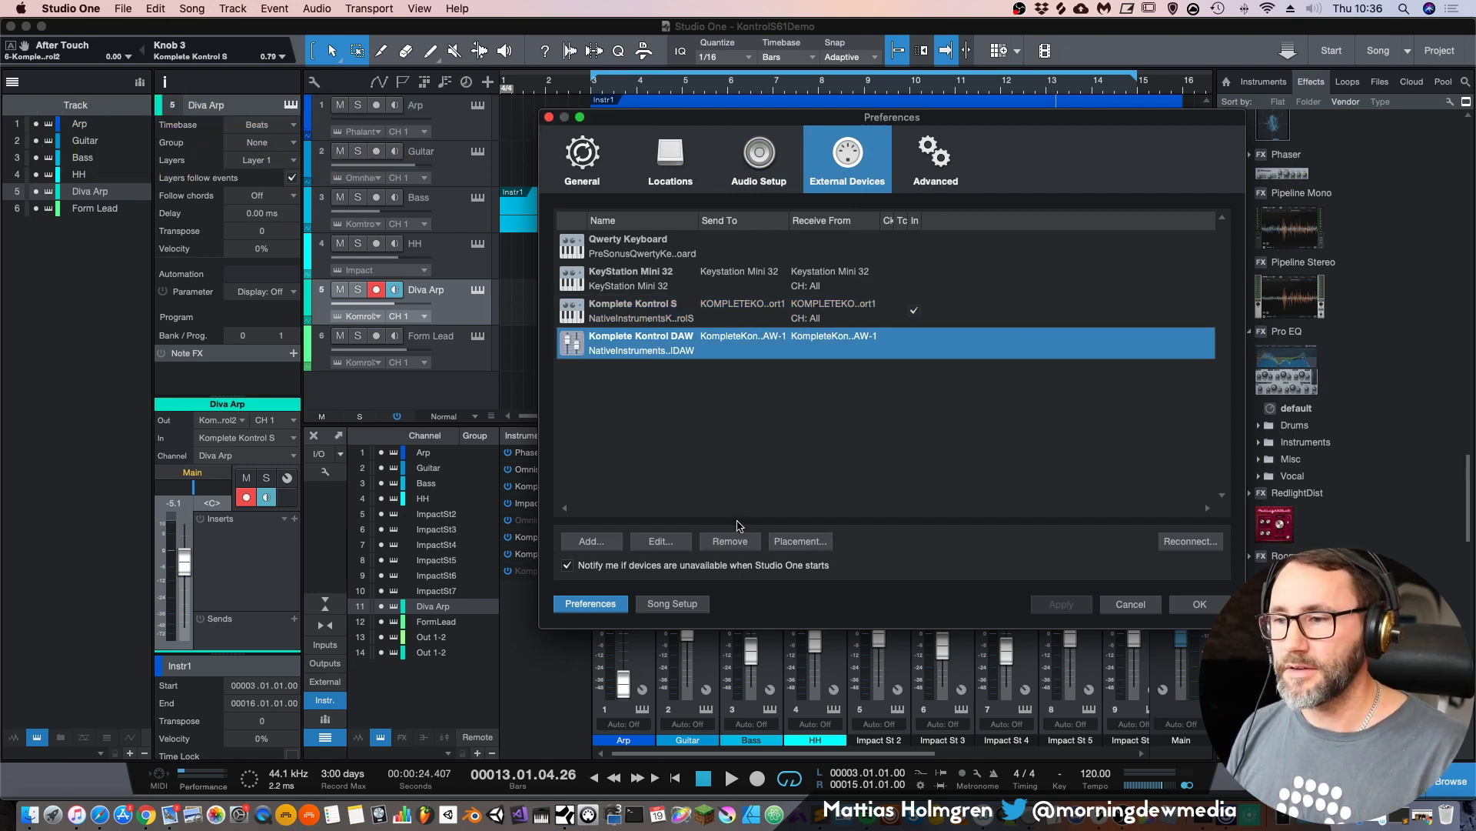
left_click(735, 541)
left_click(644, 322)
left_click(740, 542)
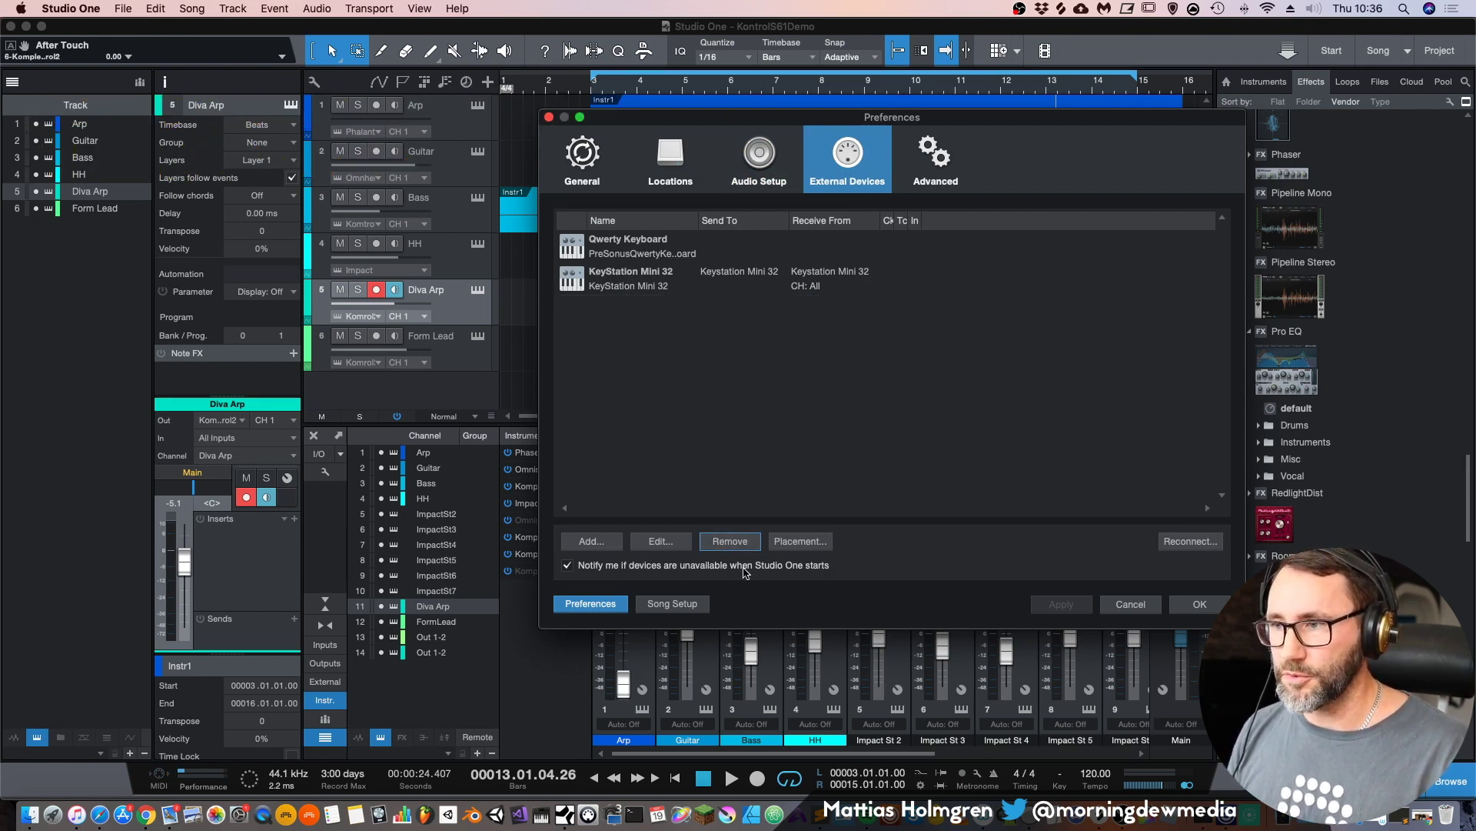
left_click(597, 544)
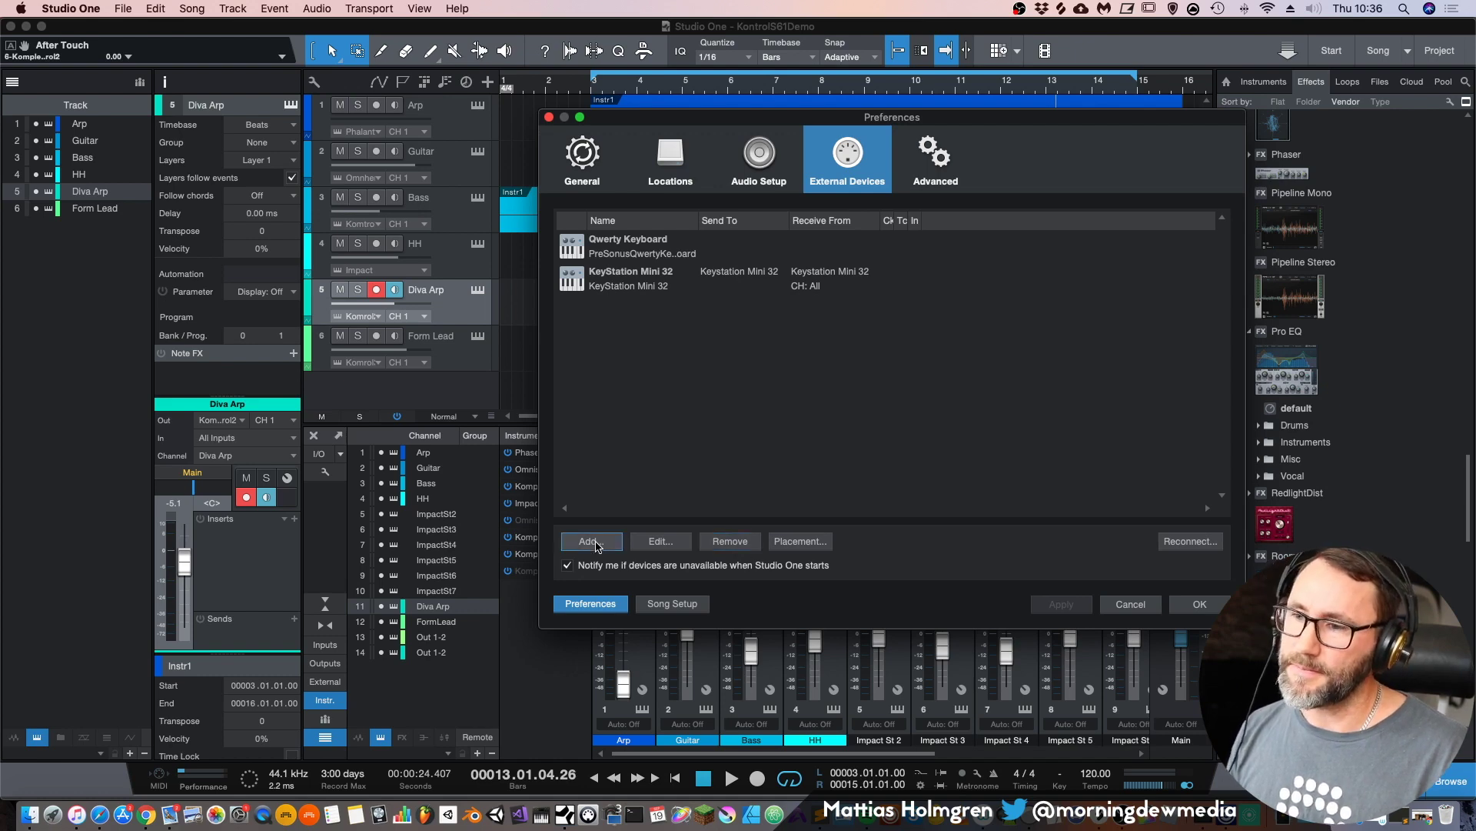
Step: Add a Native Instruments Komplete Kontrol DAW device using Komplete Kontrol DAW - 1 for receive and send
left_click(563, 456)
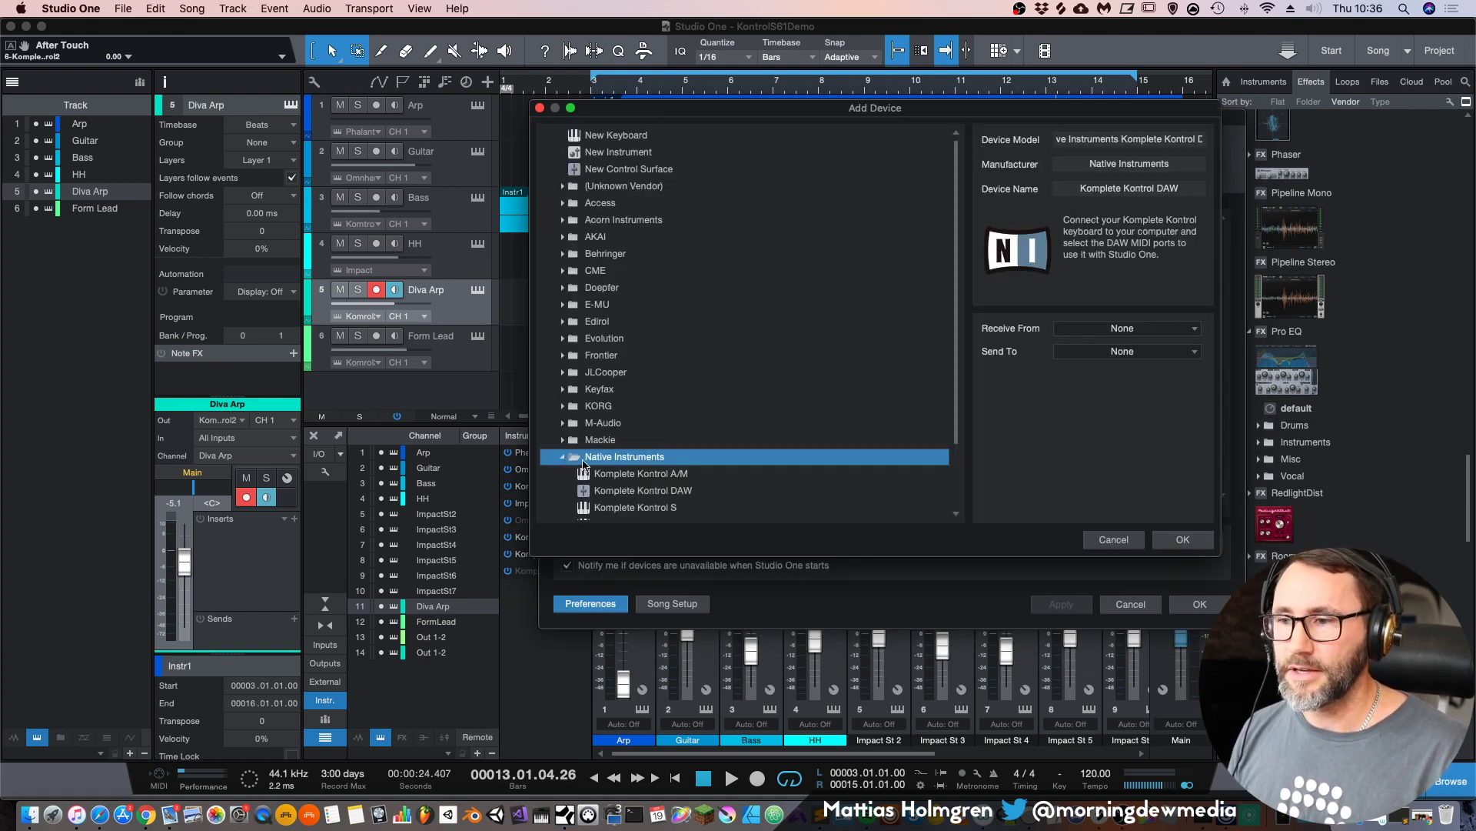
scroll(676, 452, "down", 3)
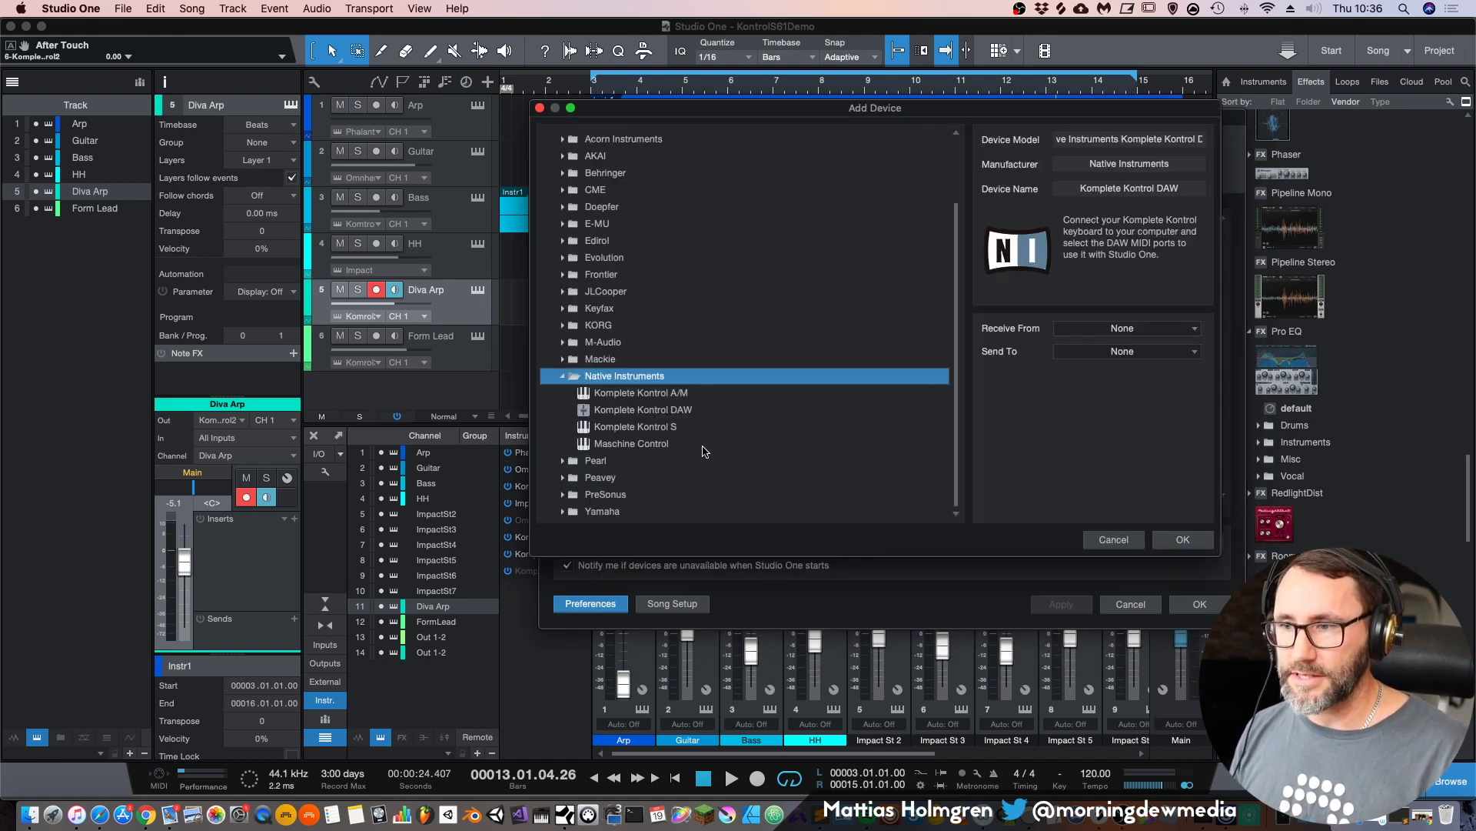
left_click(643, 413)
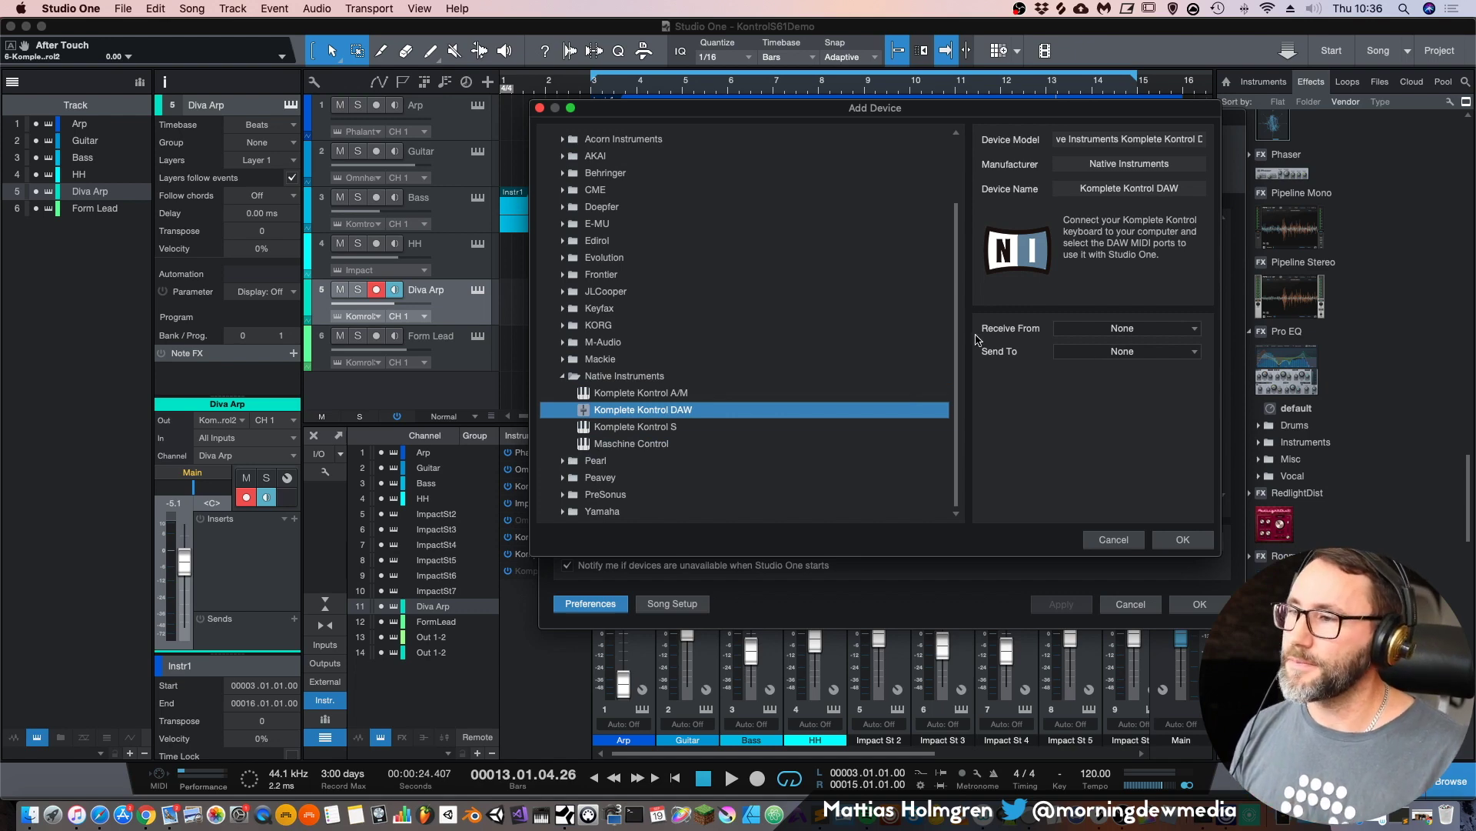
left_click(1169, 330)
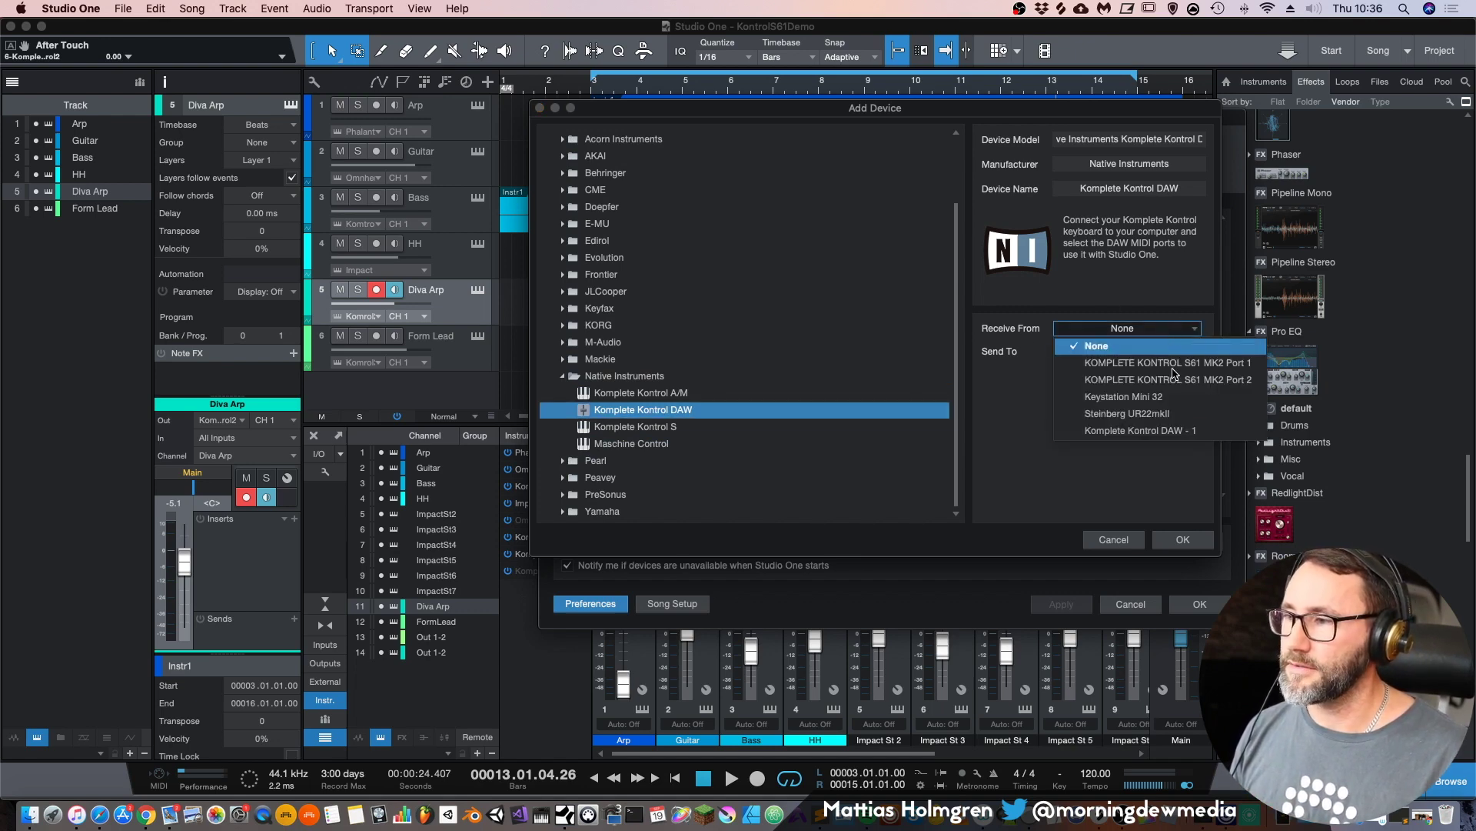
left_click(1199, 430)
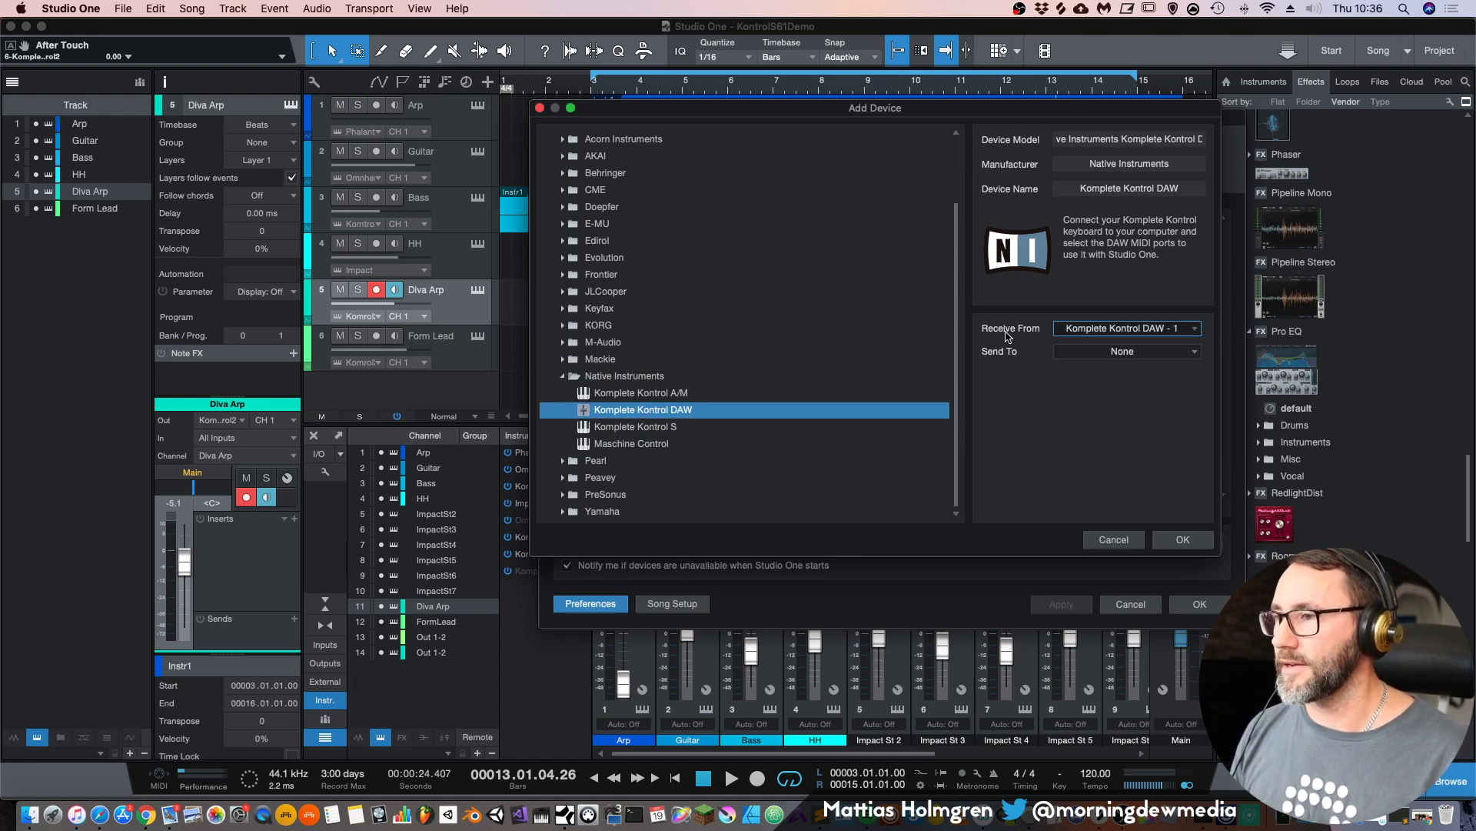
left_click(1192, 353)
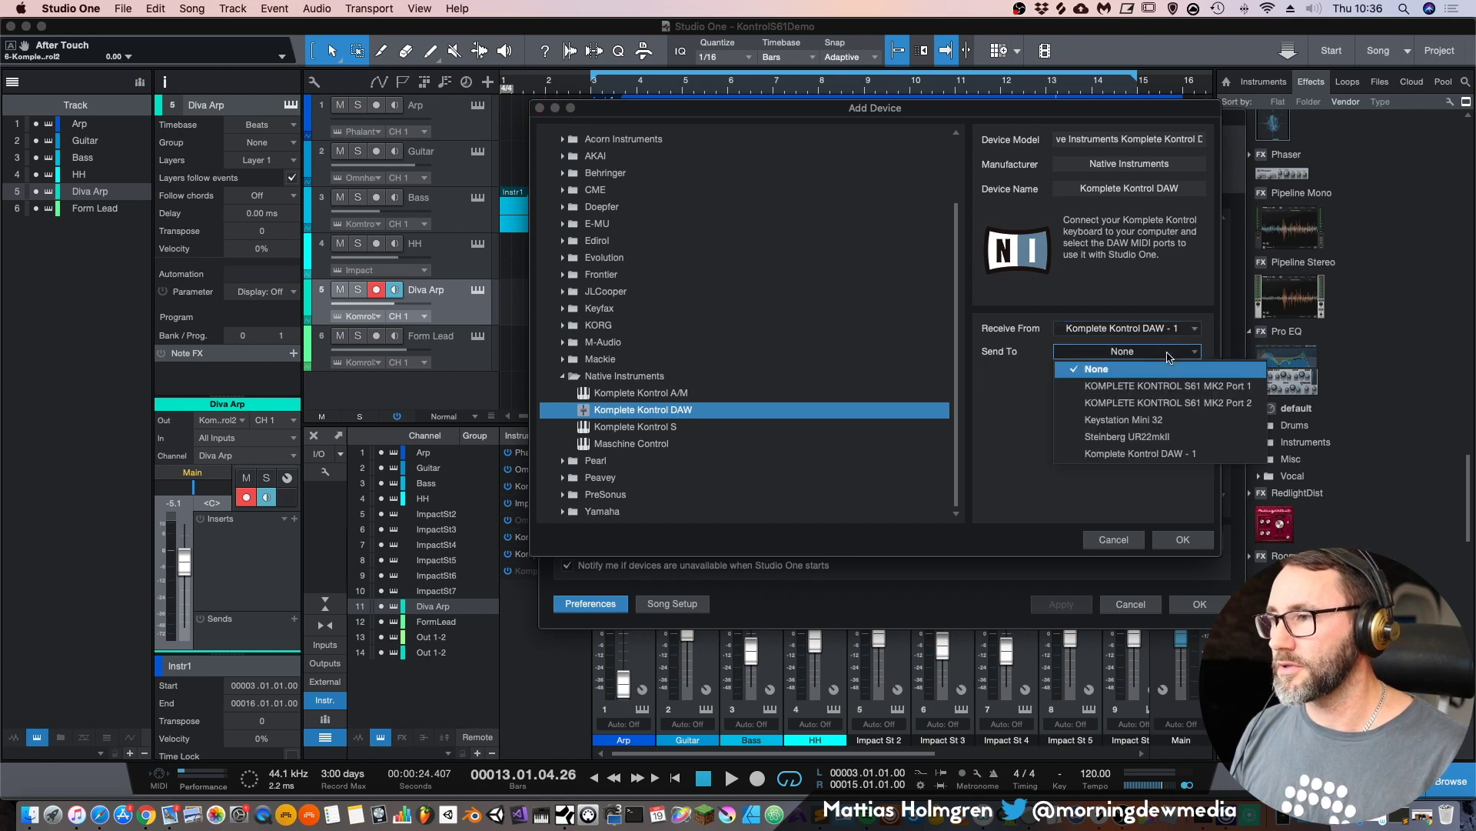
left_click(1151, 455)
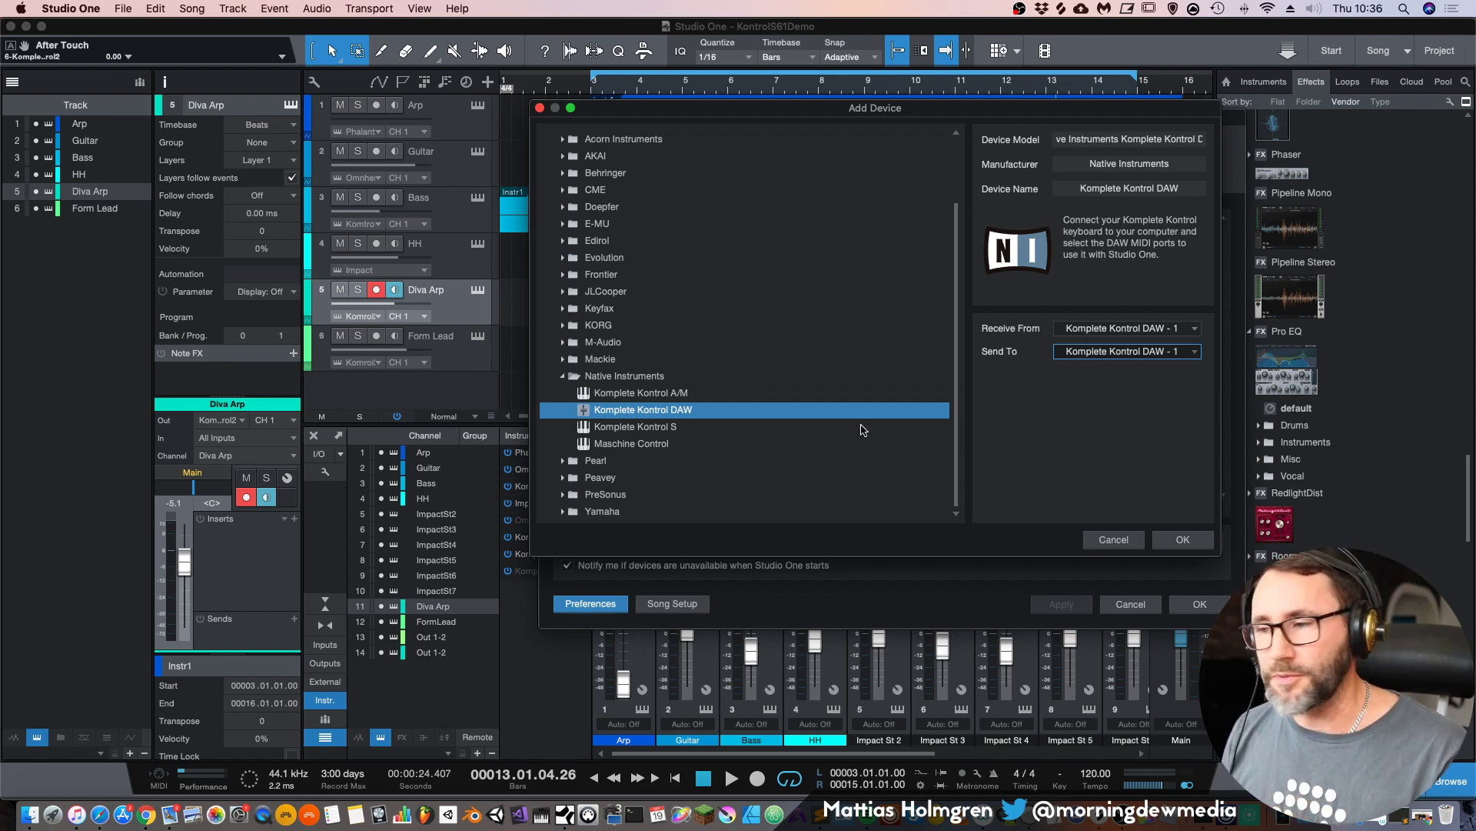
left_click(1184, 540)
Step: Choose Native Instruments Komplete Kontrol S as the model for another new external device
left_click(604, 543)
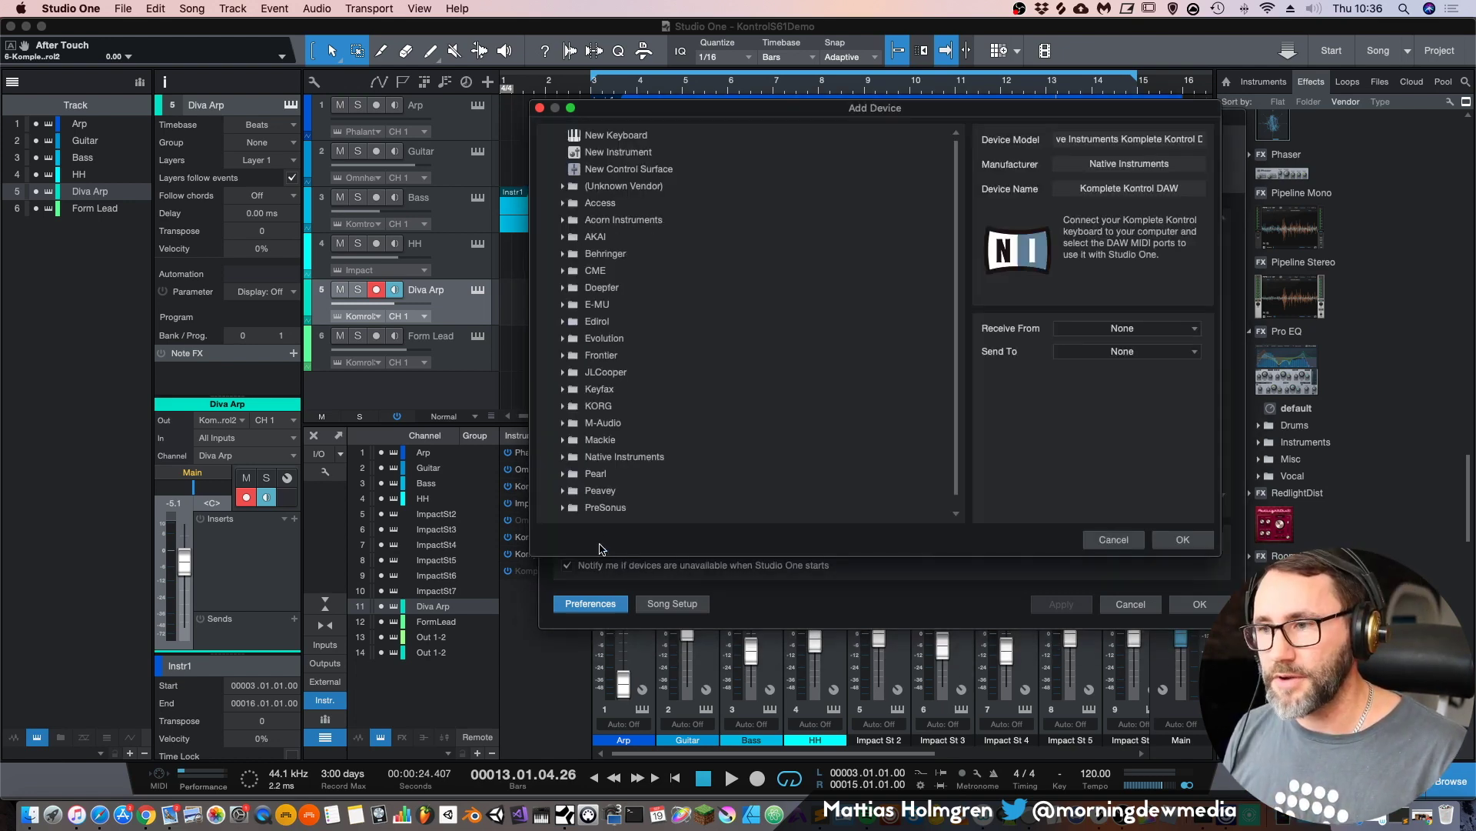
left_click(618, 443)
scroll(617, 444, "up", 1)
left_click(619, 445)
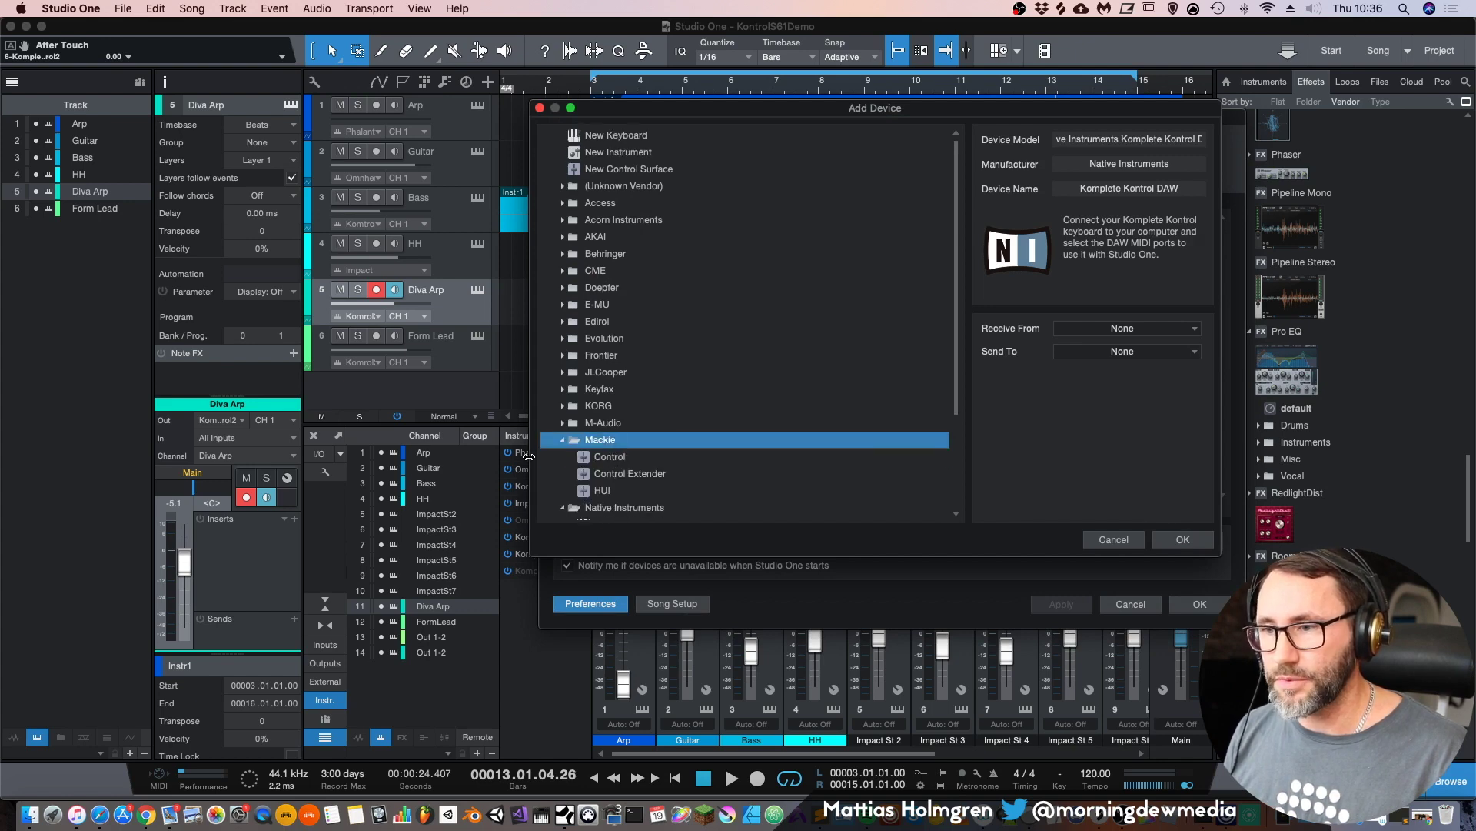
left_click(566, 442)
scroll(659, 496, "down", 3)
left_click(638, 428)
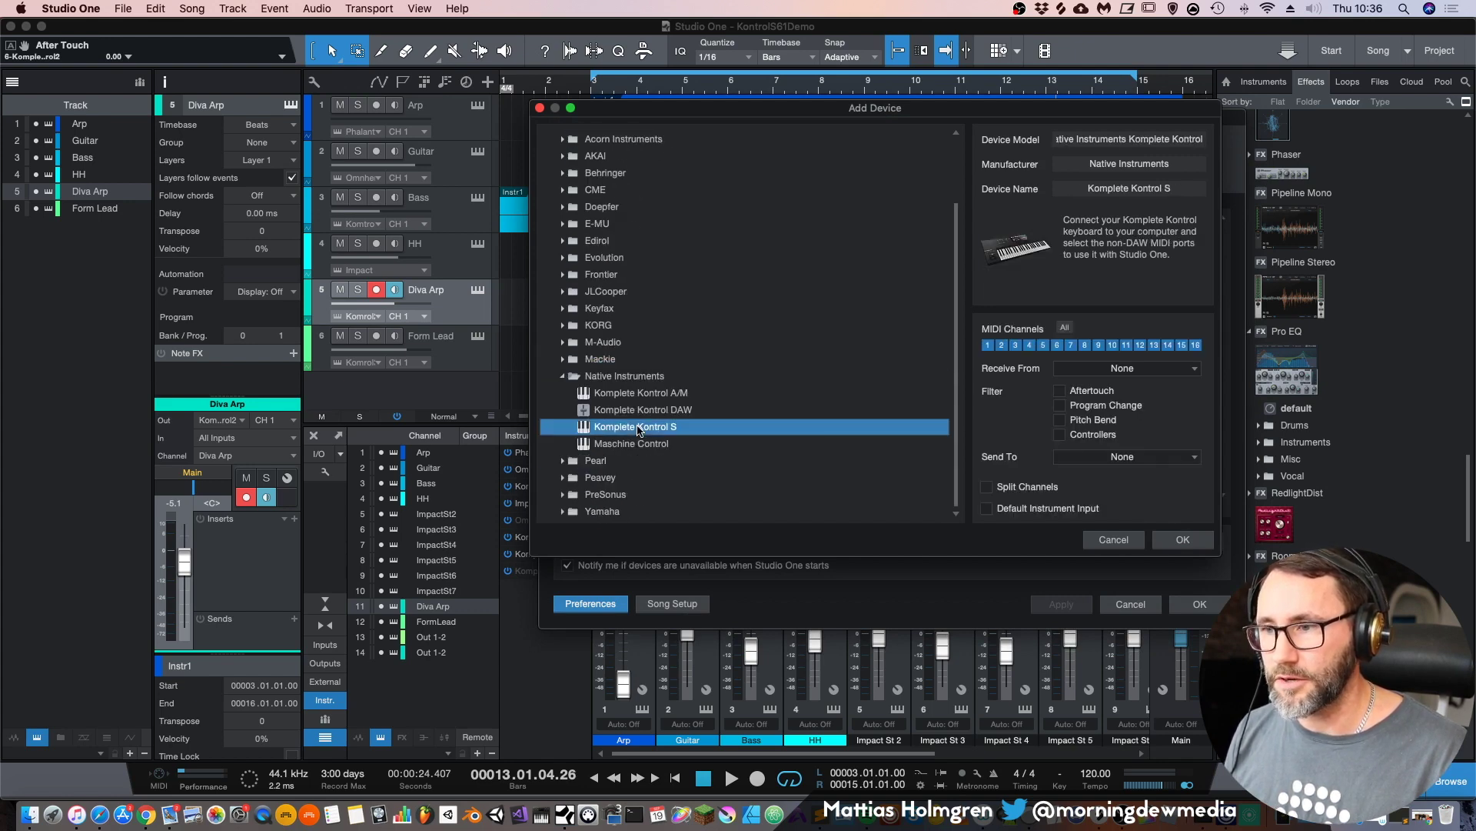
Step: Set both ports to KOMPLETE KONTROL S61 MK2 Port 1 as default instrument input, and add it
left_click(1161, 367)
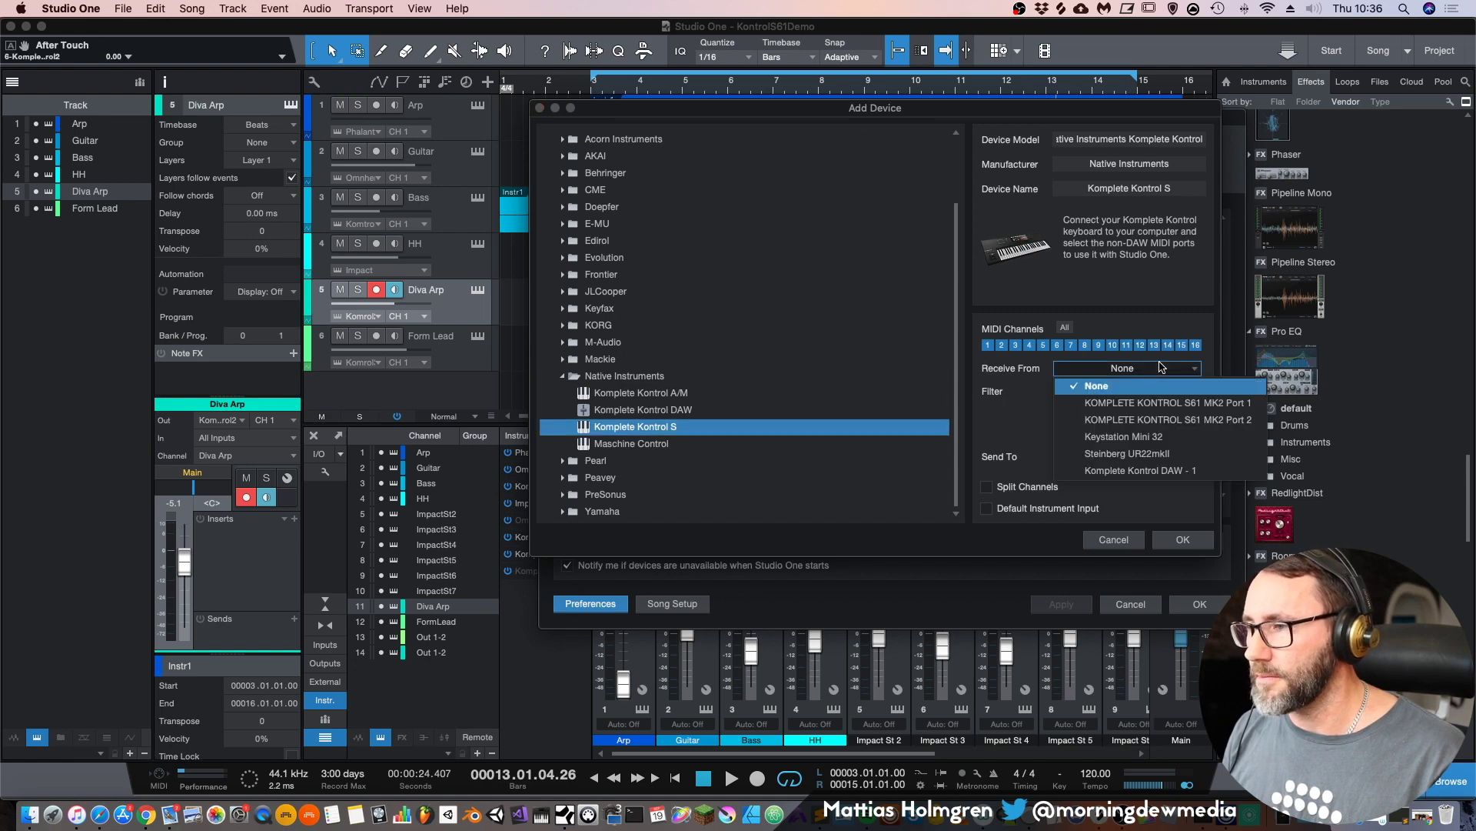
left_click(1202, 406)
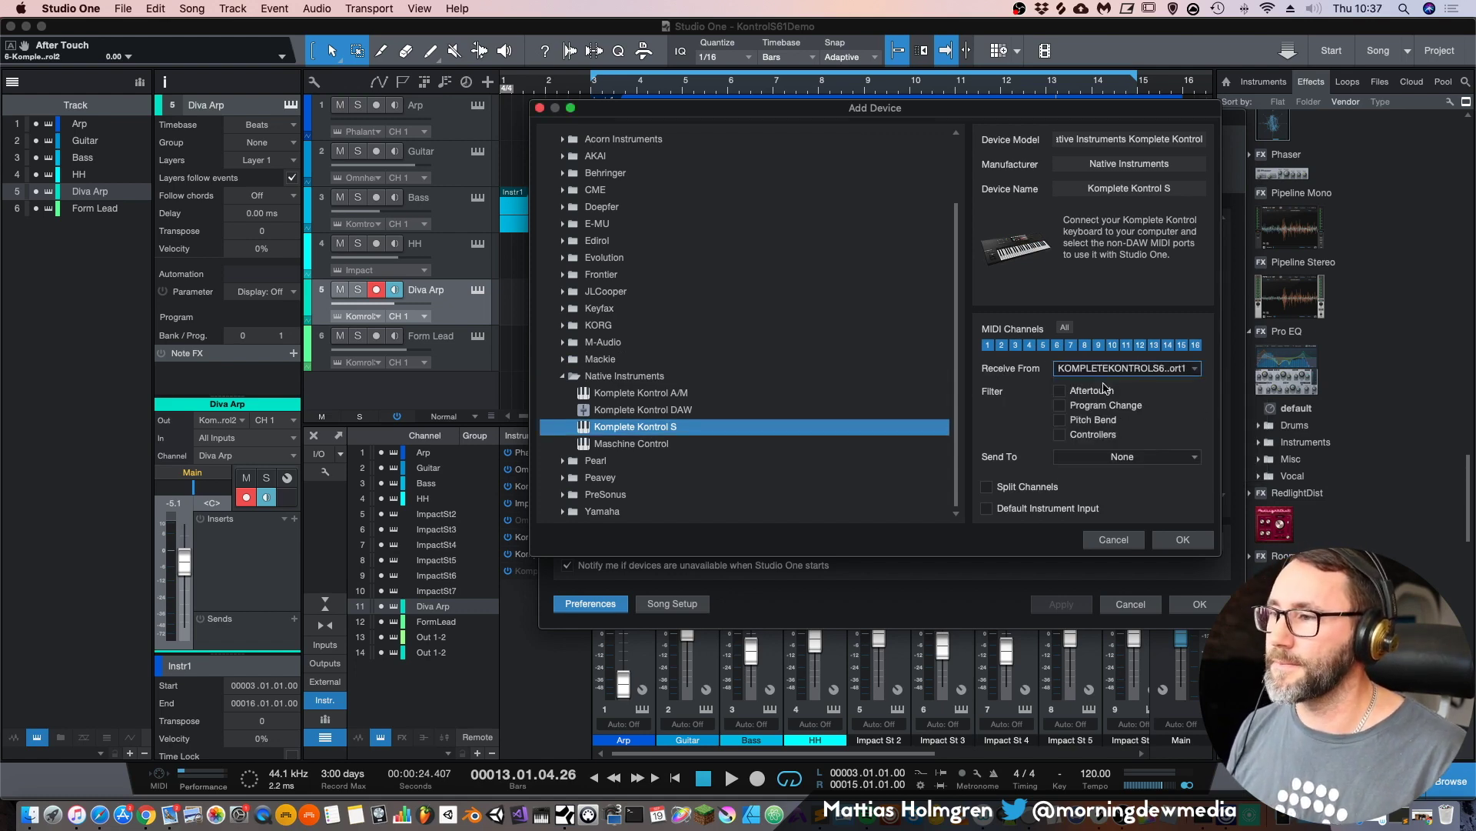
left_click(1146, 456)
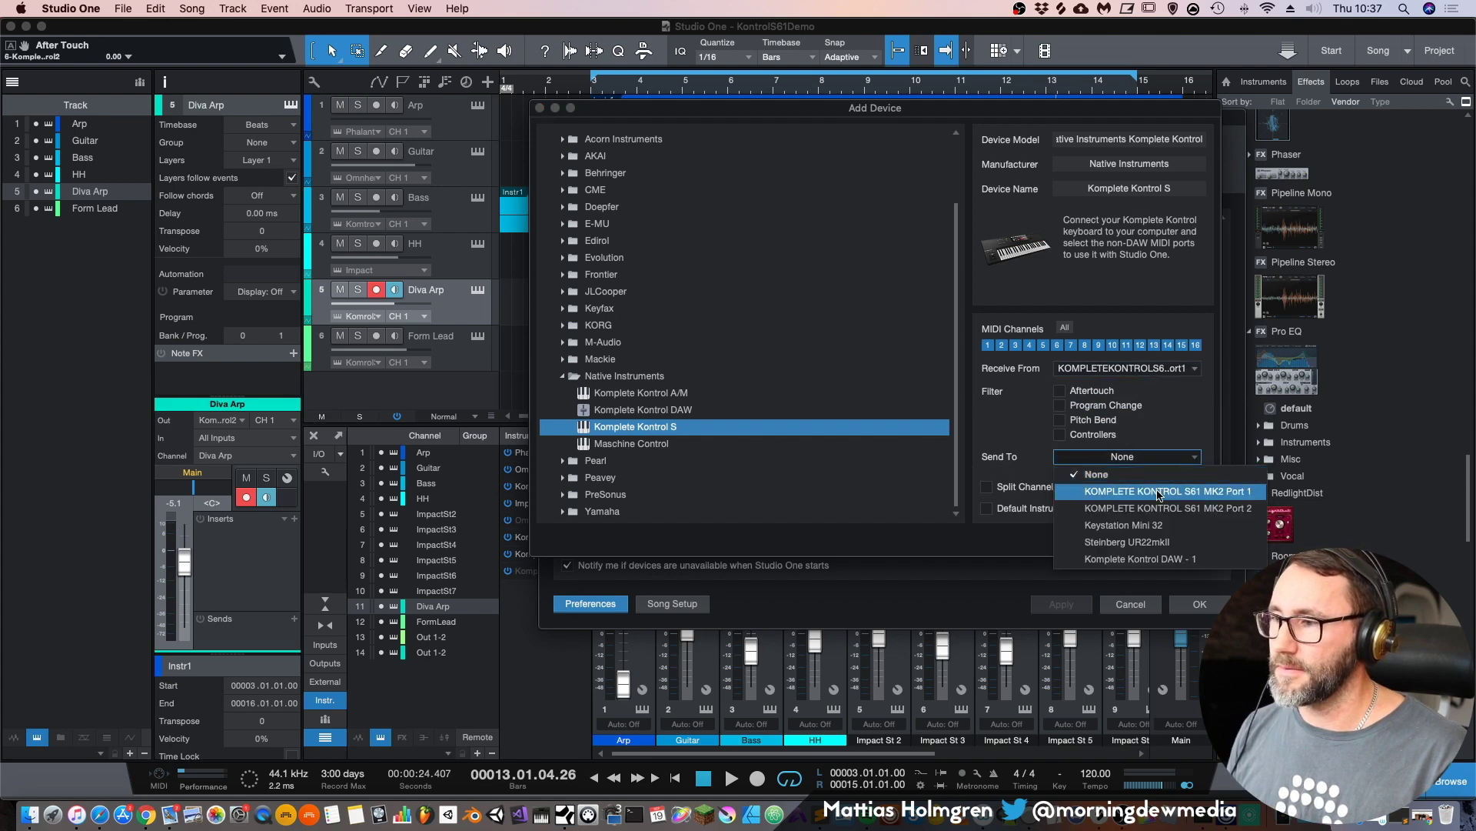
left_click(1158, 492)
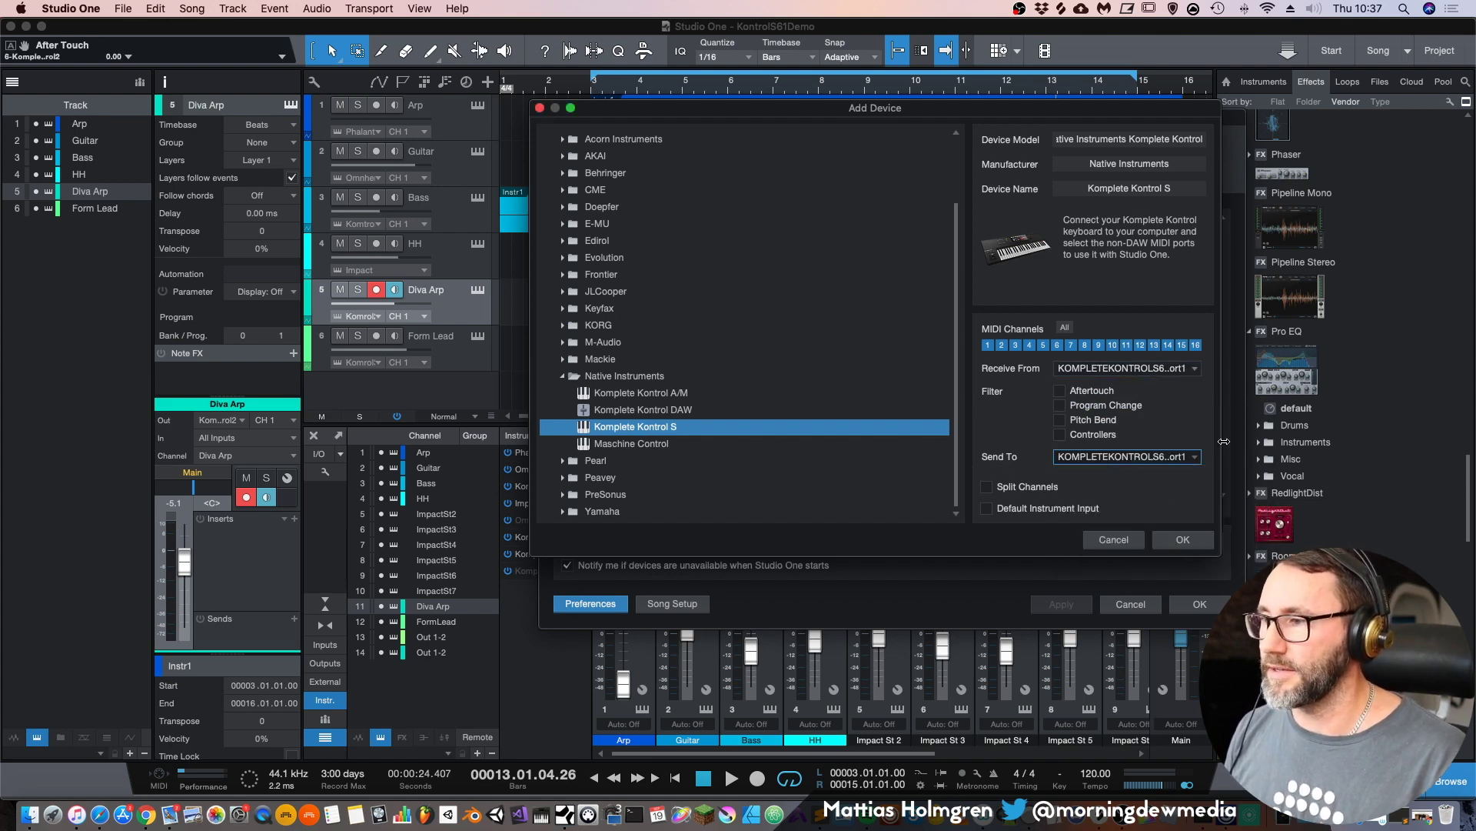
left_click(986, 511)
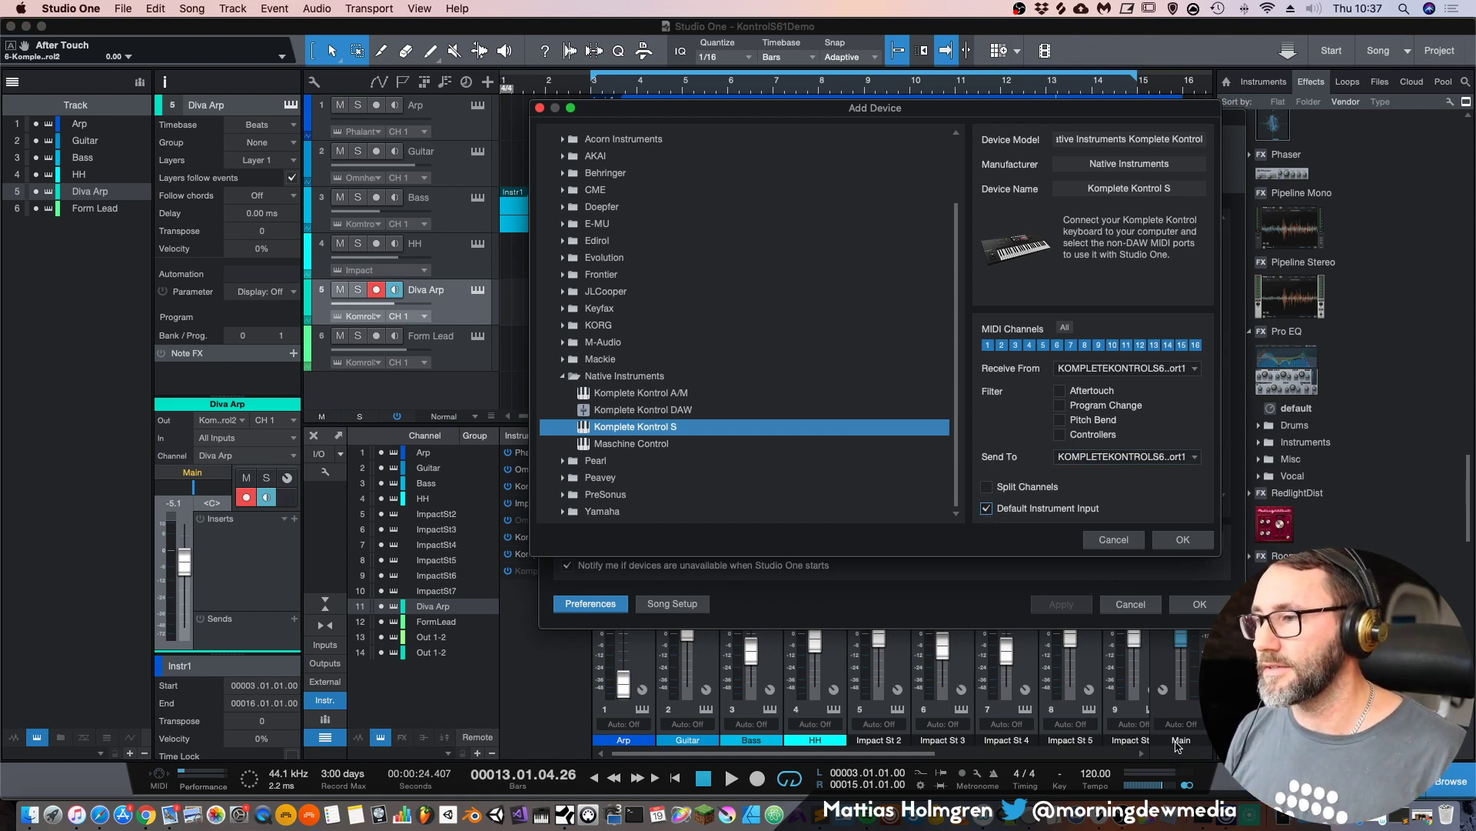
left_click(1184, 541)
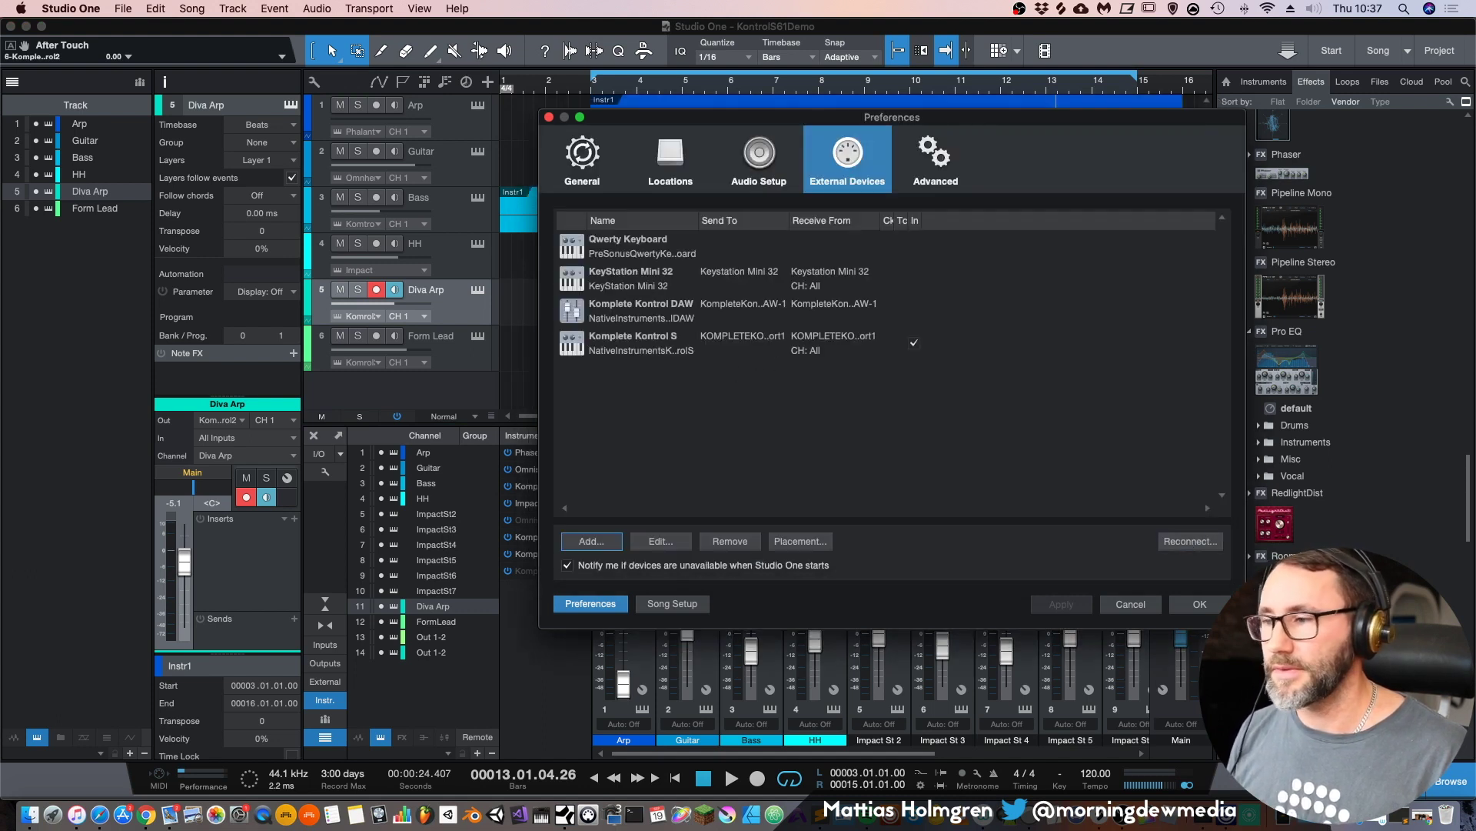
Step: Close Preferences with OK, keeping the new external device settings
left_click(1212, 609)
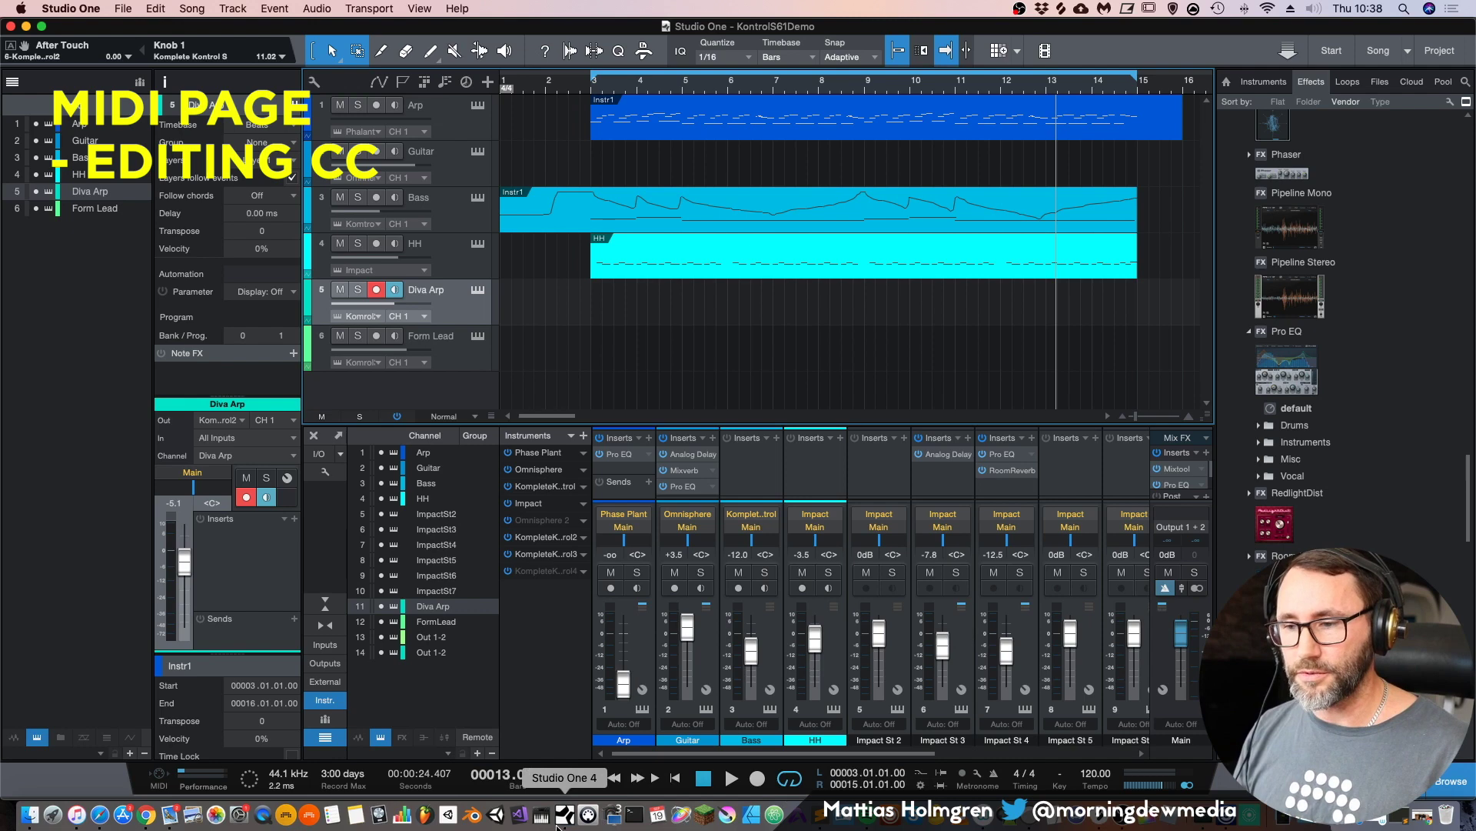
Step: Launch the Native Instruments Controller Editor from the Dock, then close it
left_click(587, 814)
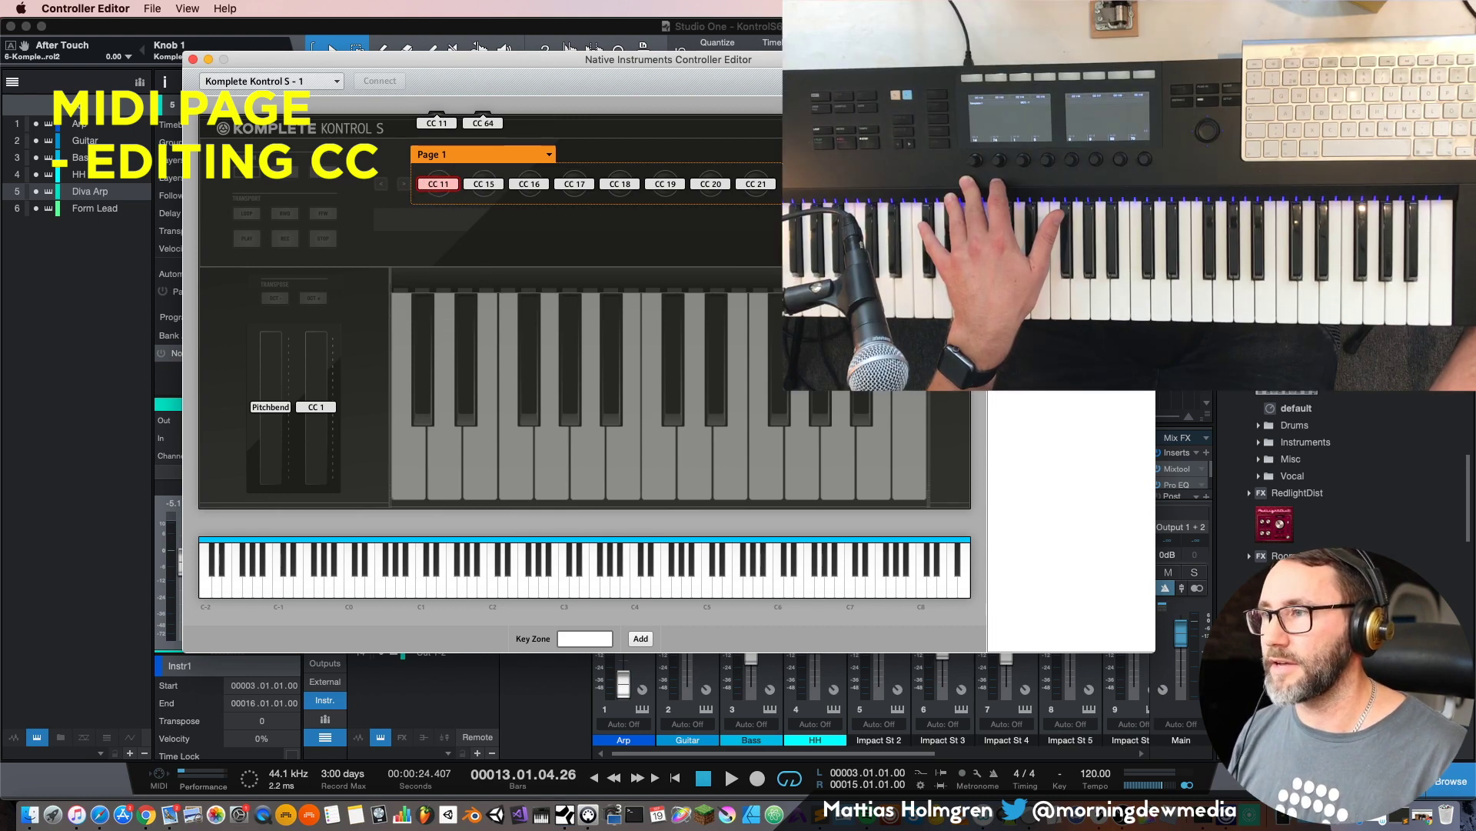
left_click(193, 60)
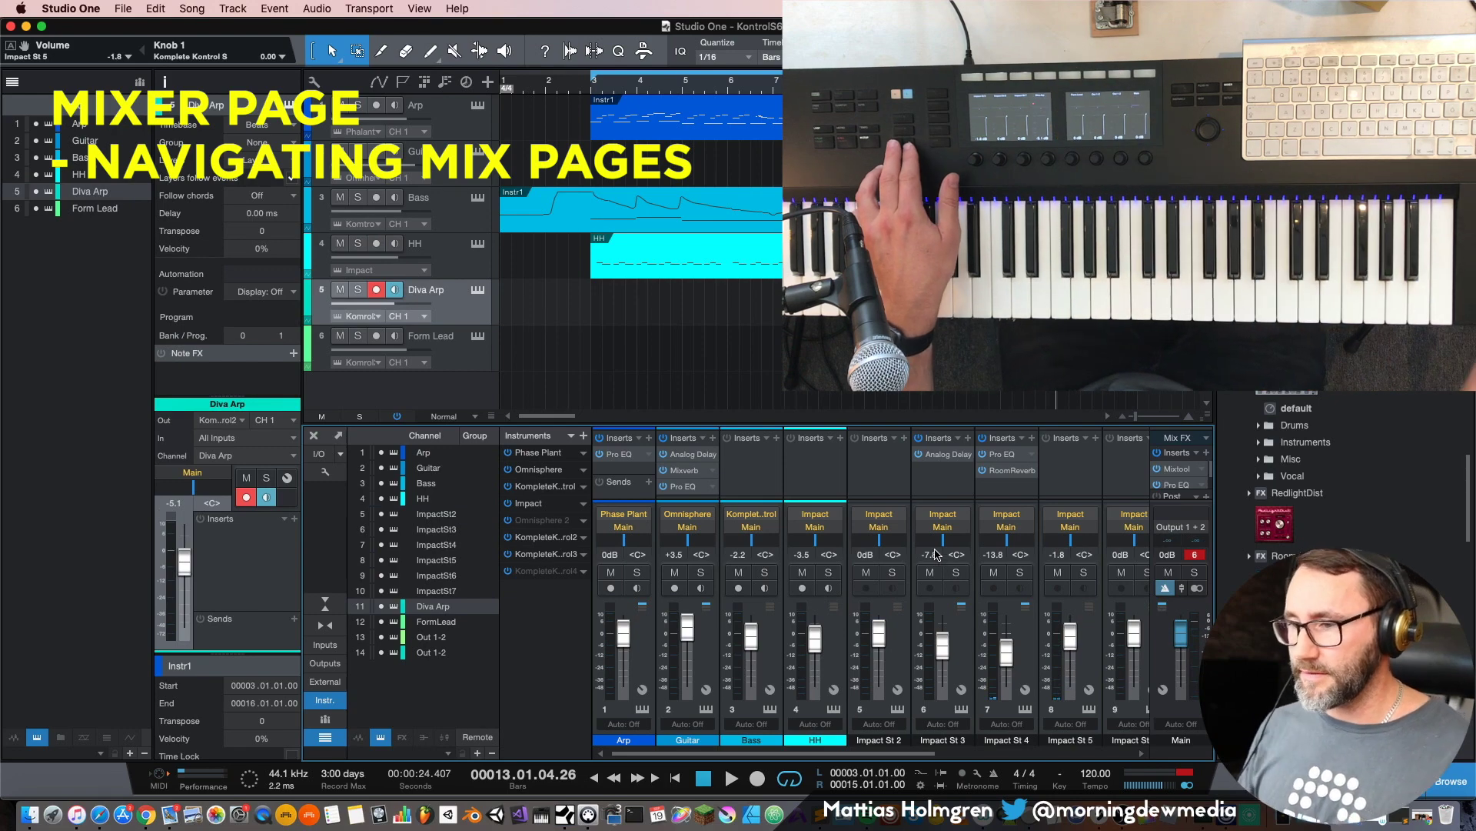
Step: Scroll the mixer right to show channels 7 through 14
left_click_drag(875, 754, 1111, 750)
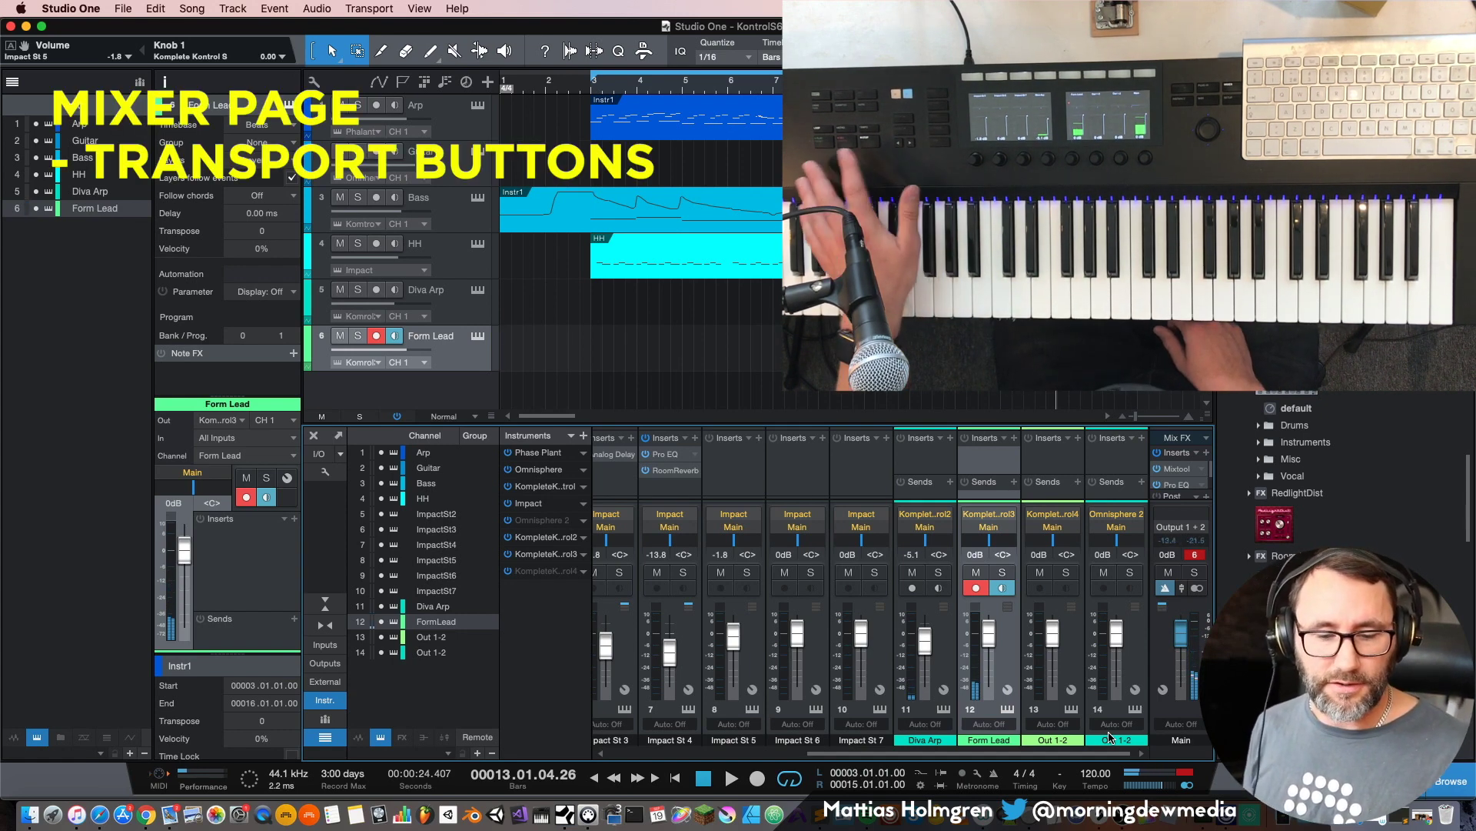
Step: Start playback and record a new region onto the Form Lead track
key("space")
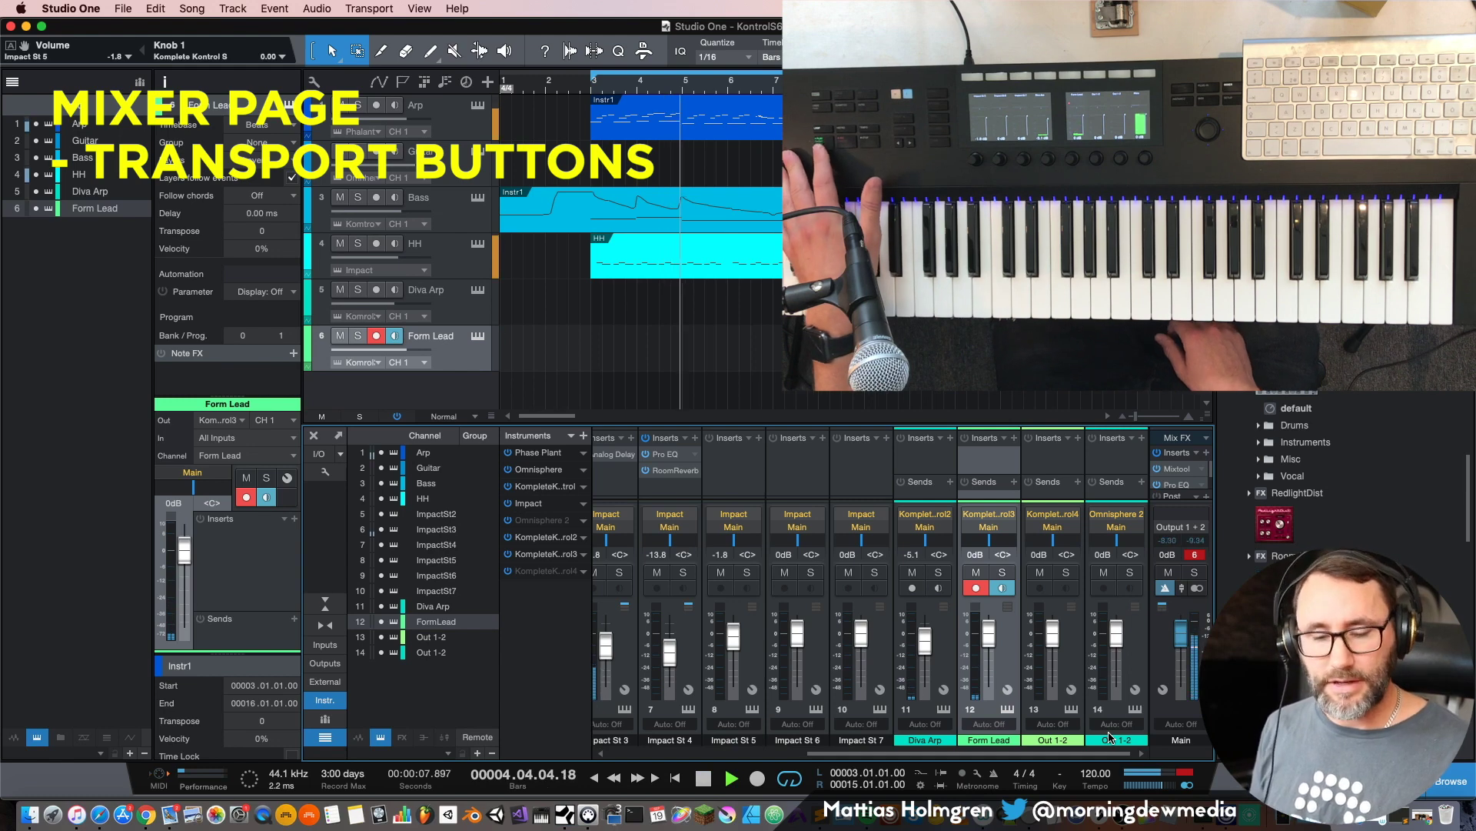
key("KP_Multiply")
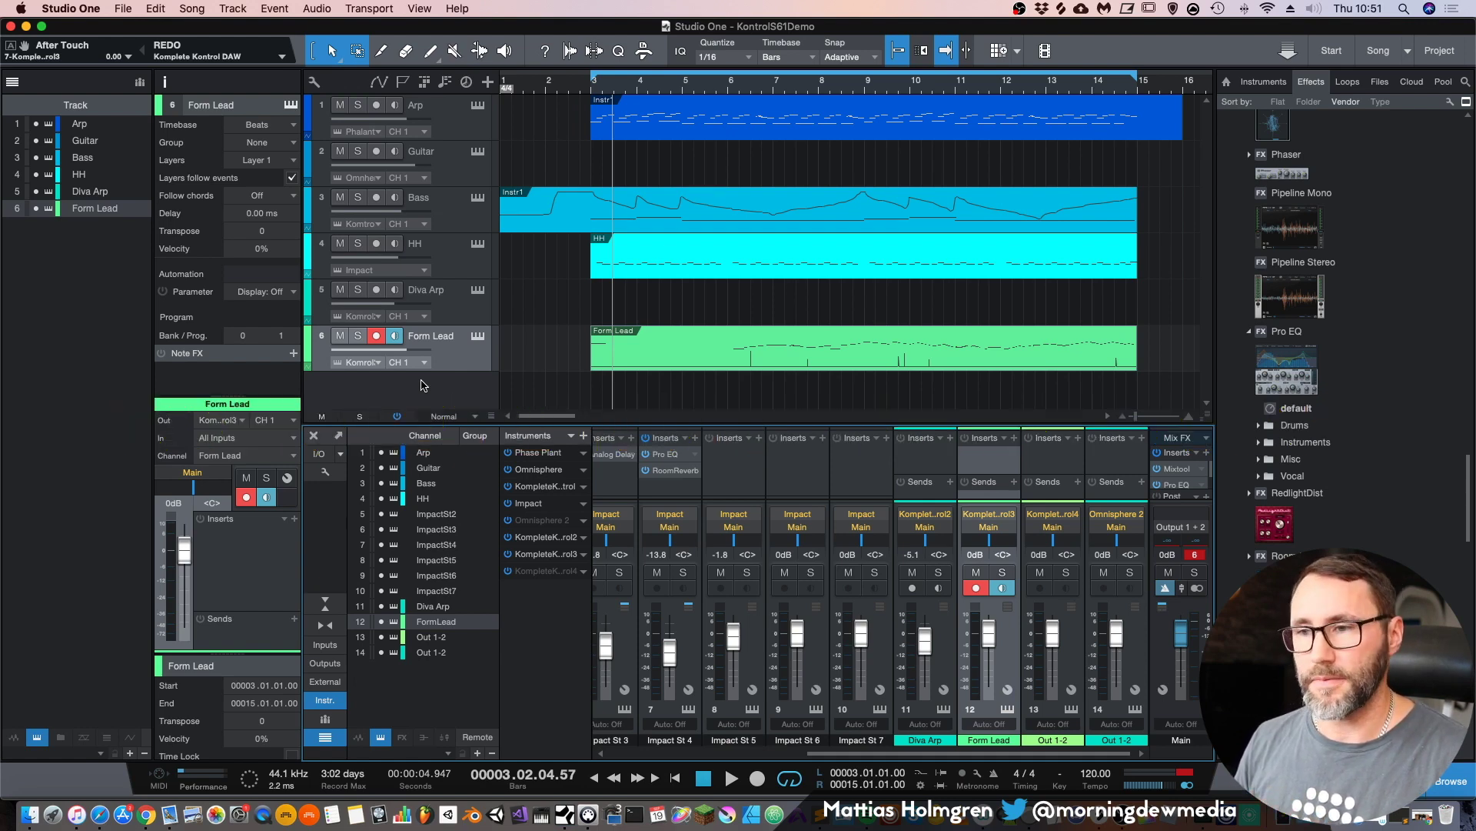
Step: Add one instrument track, Instr1, with Komplete Kontrol as its instrument
right_click(422, 385)
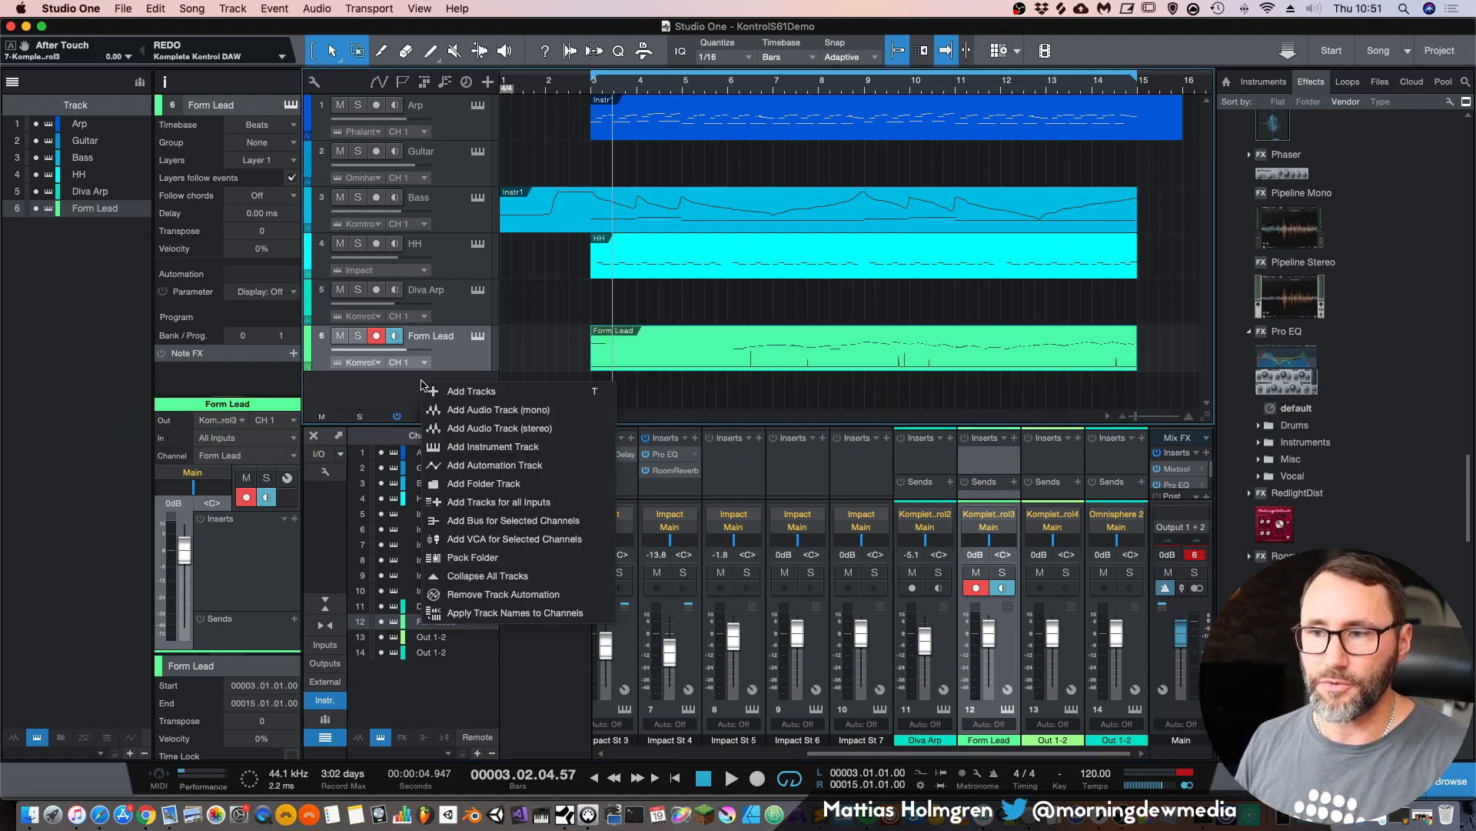
left_click(492, 393)
left_click(783, 356)
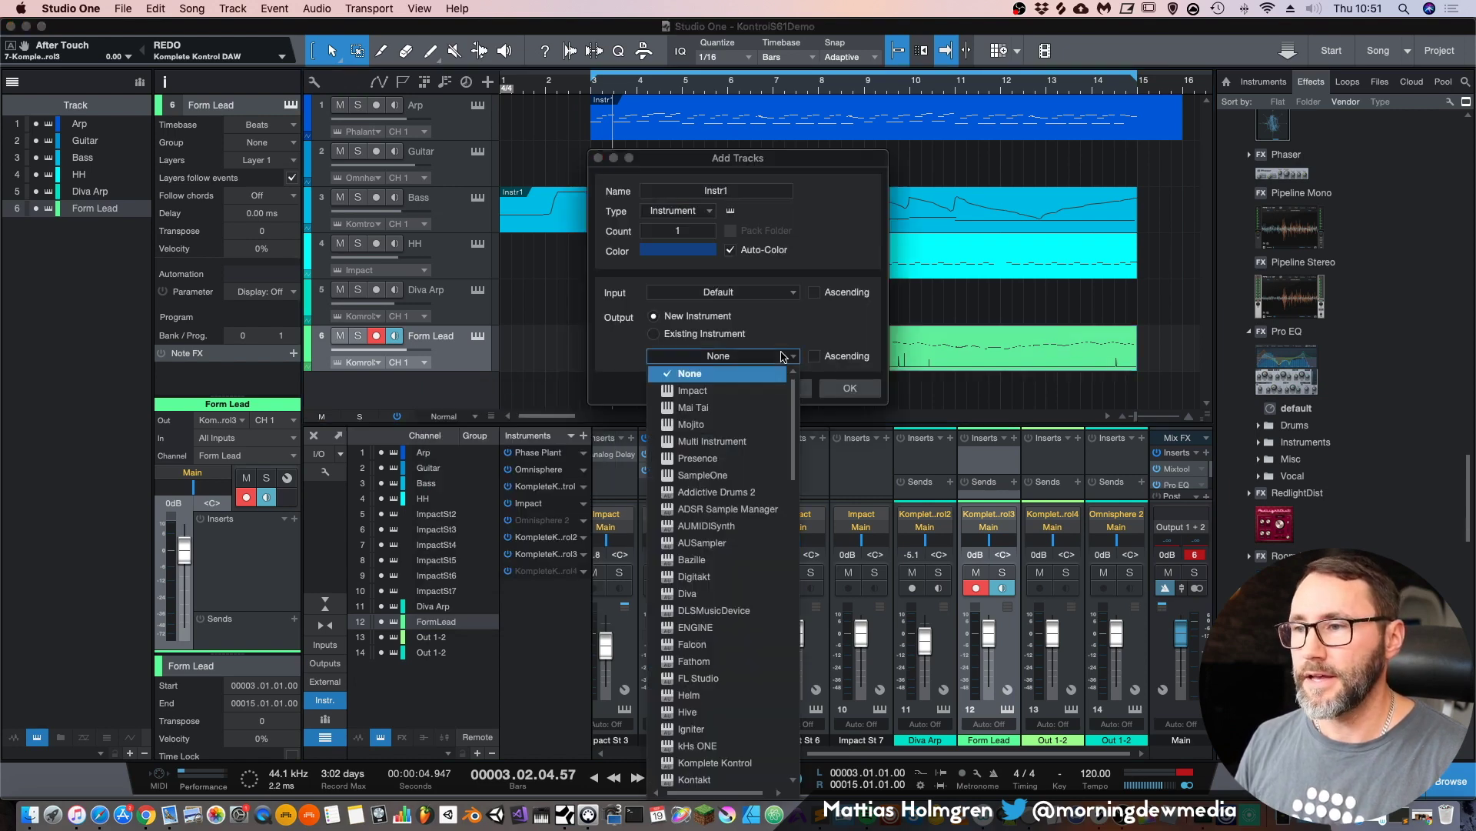
scroll(712, 544, "down", 10)
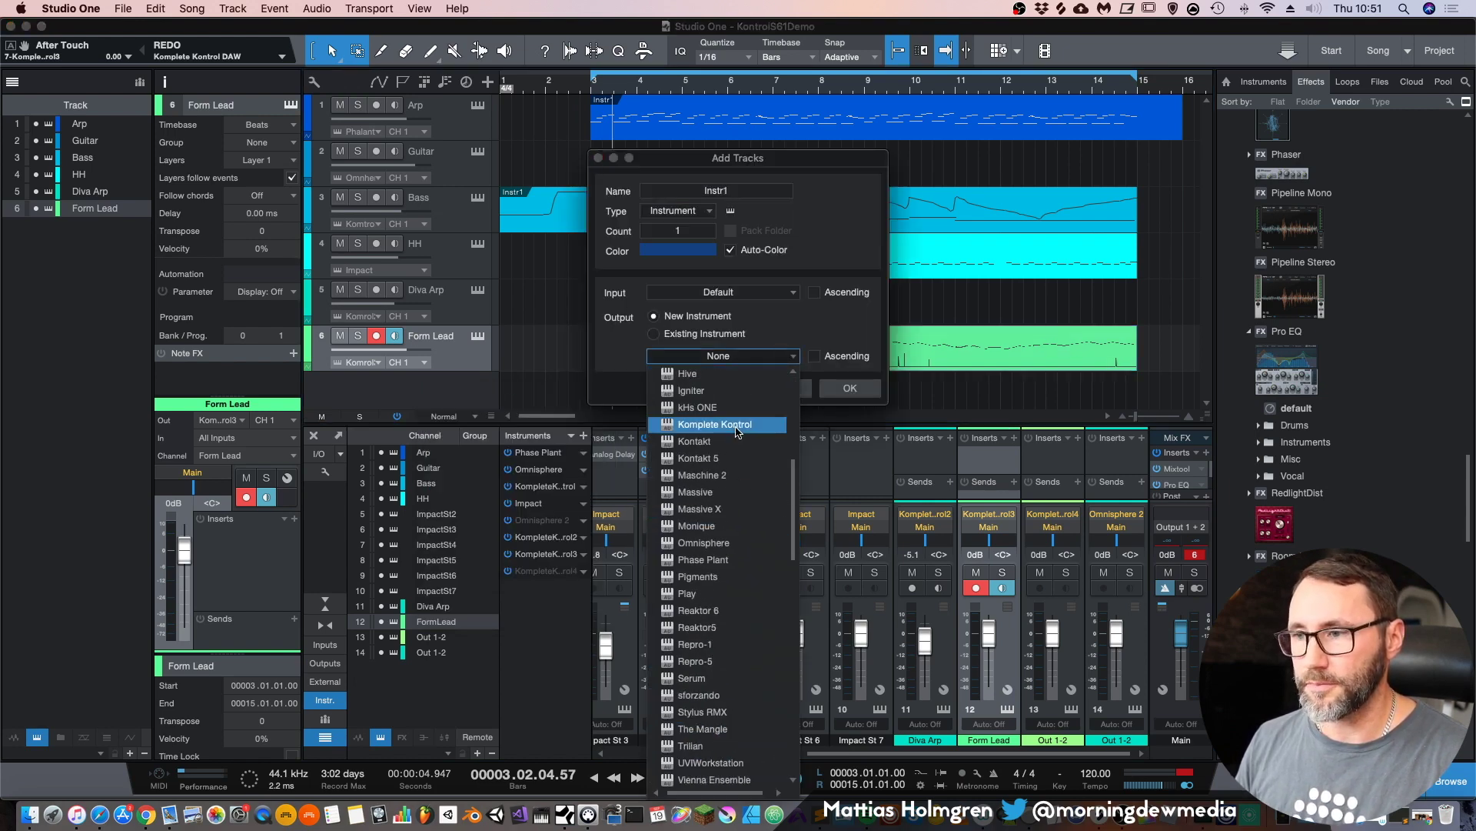
left_click(711, 425)
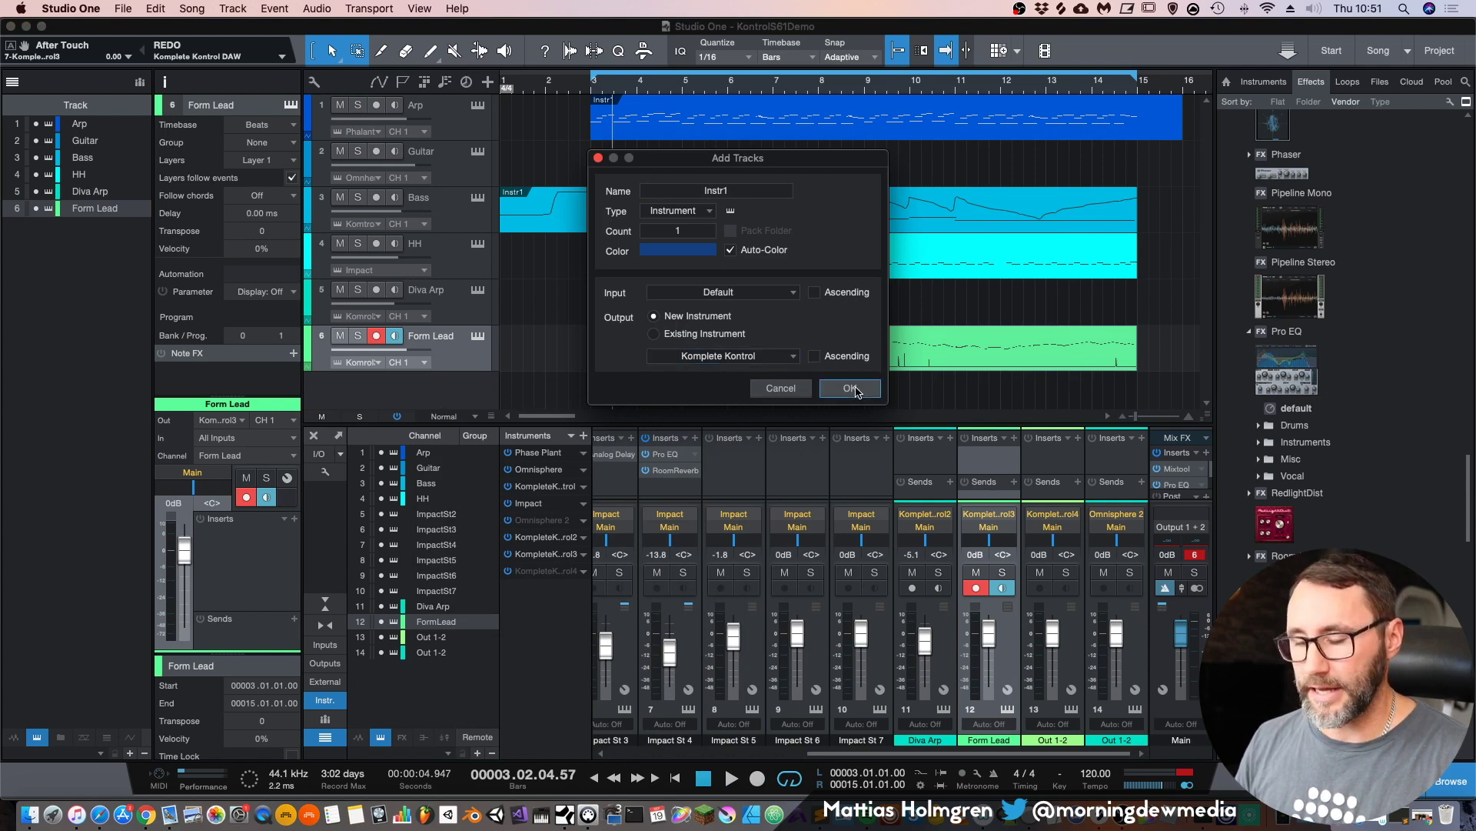
left_click(852, 389)
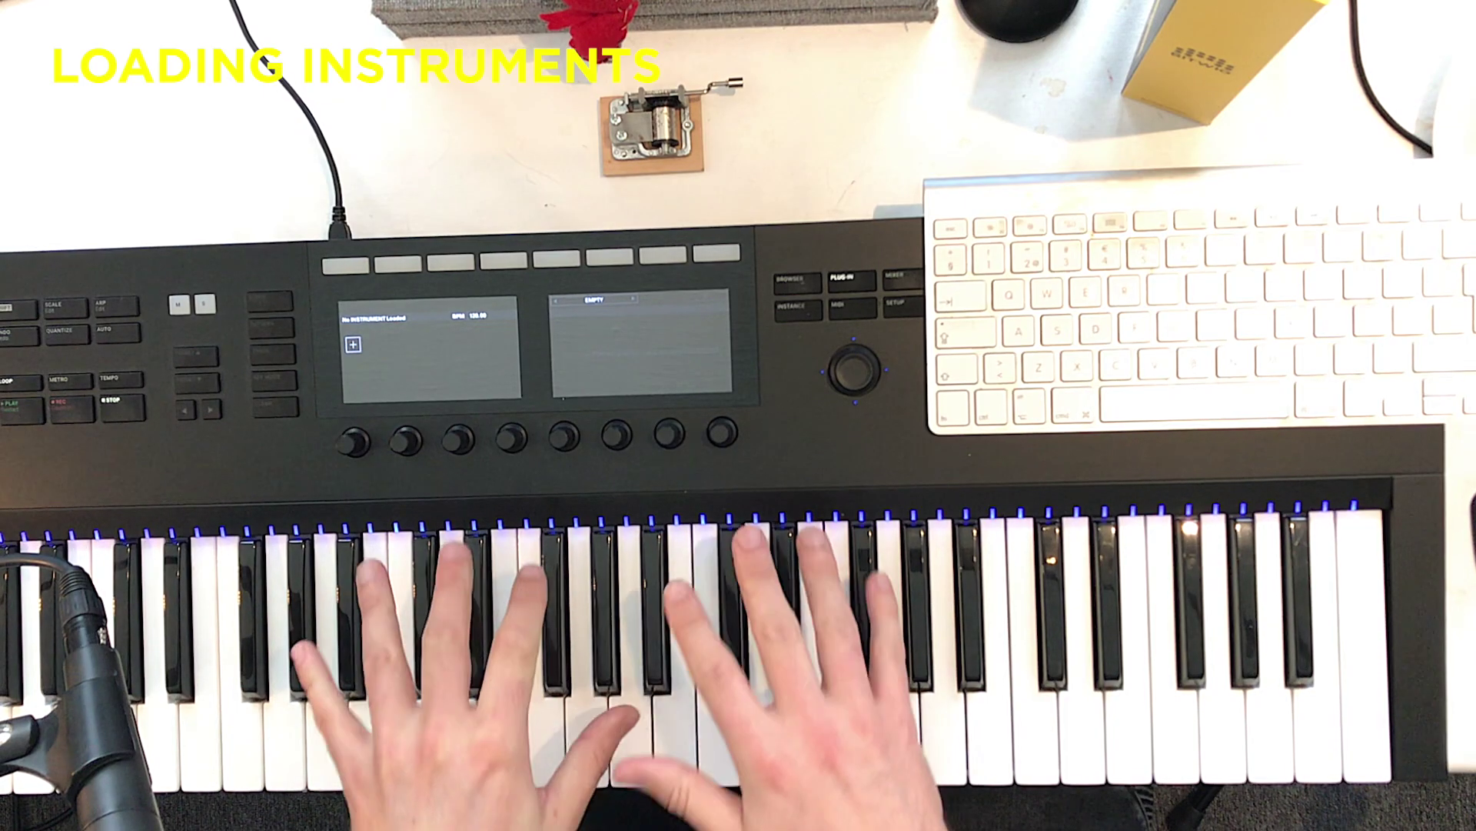